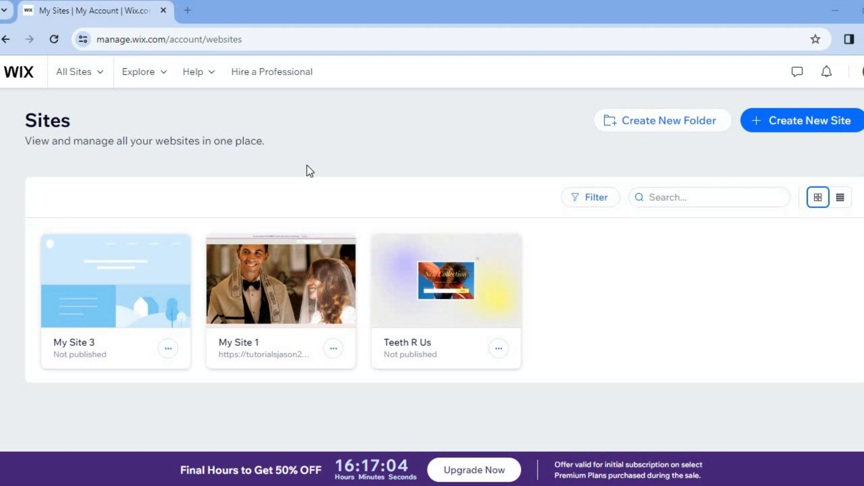
- Start a new site set up without AI and choose Babysitter as the website type
{"action": "left_click", "coordinate": [774, 128]}
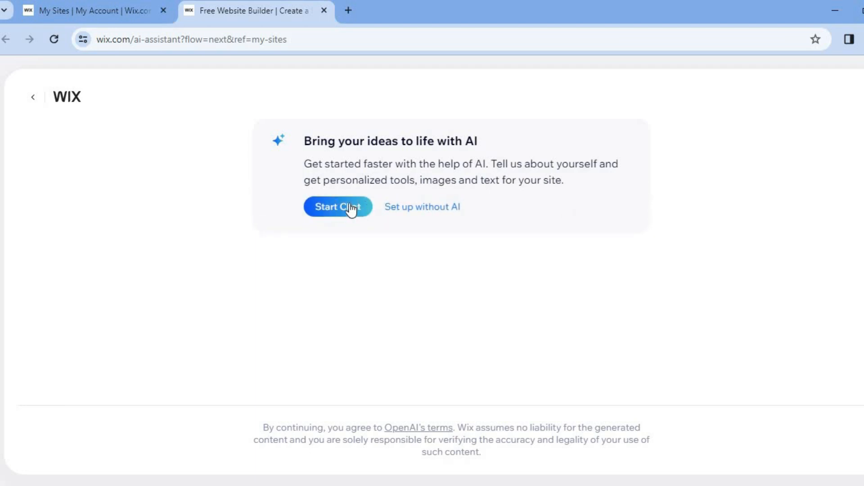
{"action": "left_click", "coordinate": [426, 215]}
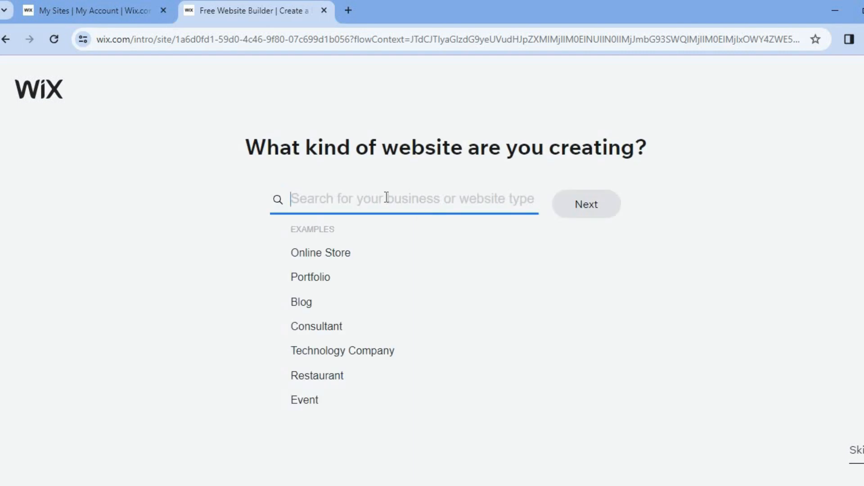
{"action": "type", "text": "ba"}
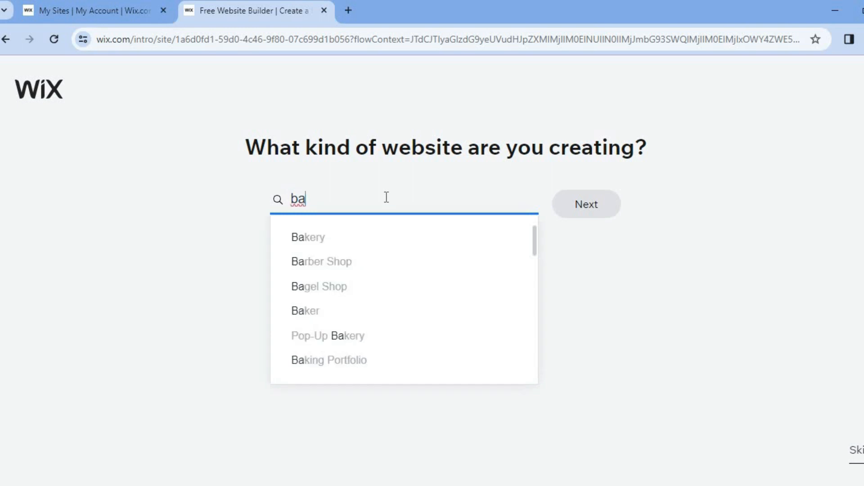
{"action": "type", "text": "by"}
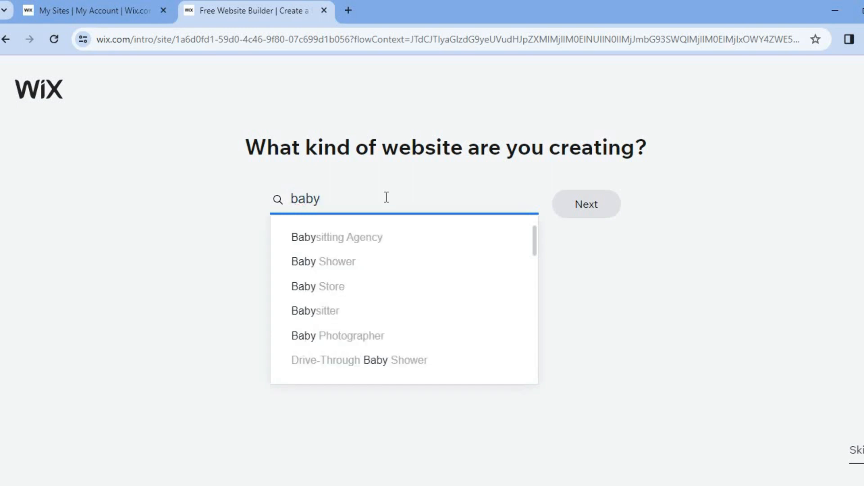
{"action": "type", "text": "sitt"}
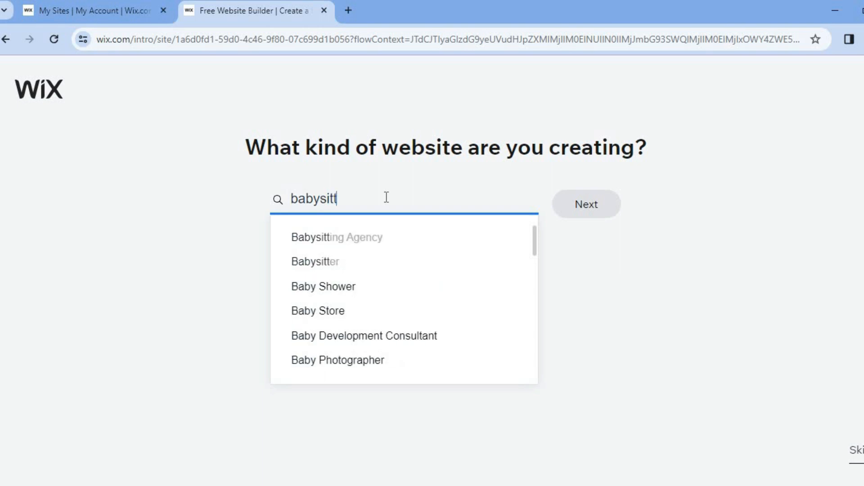
{"action": "left_click", "coordinate": [342, 263]}
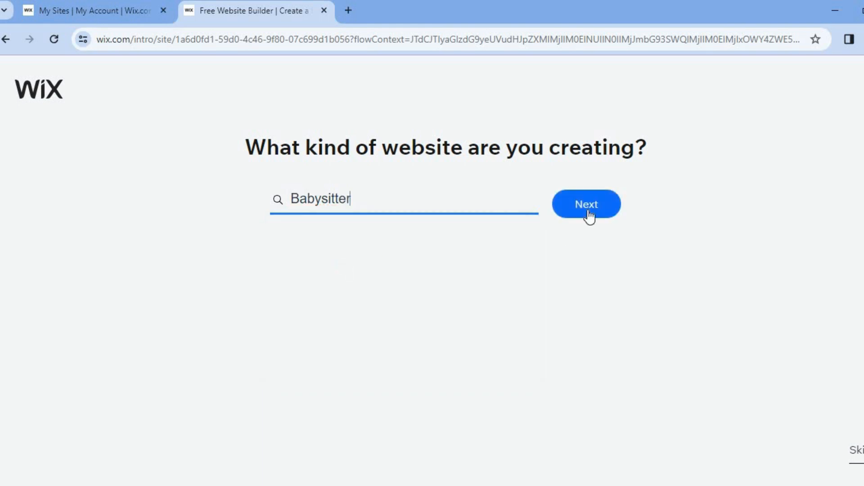
{"action": "left_click", "coordinate": [588, 211]}
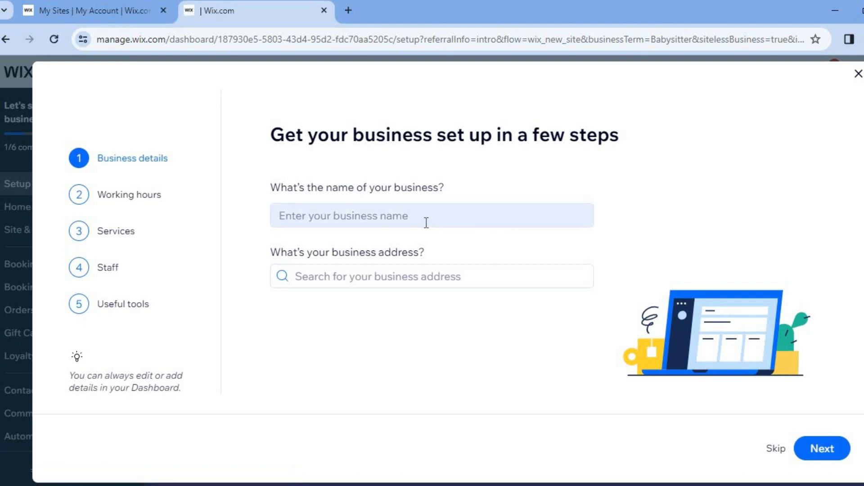
- Name the business SIMPLY BABYSITTING, leave the address blank and accept the default working hours
{"action": "left_click", "coordinate": [408, 222]}
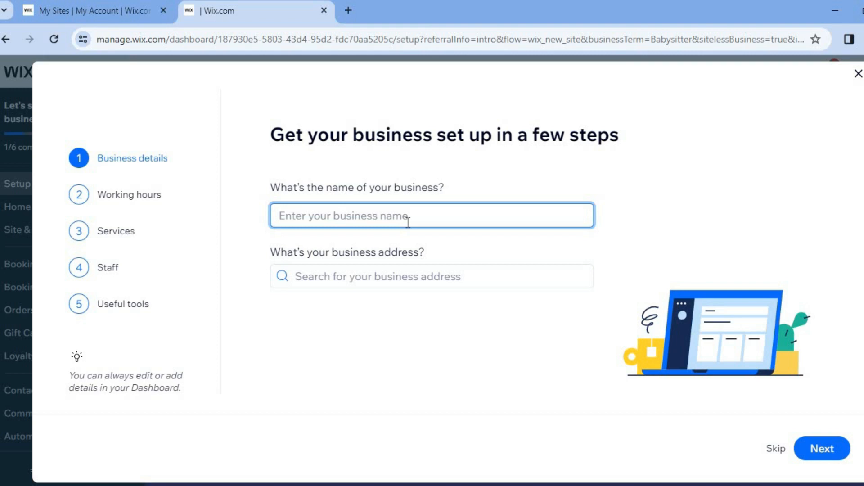
{"action": "type", "text": "SIMPLY BABY SITTING"}
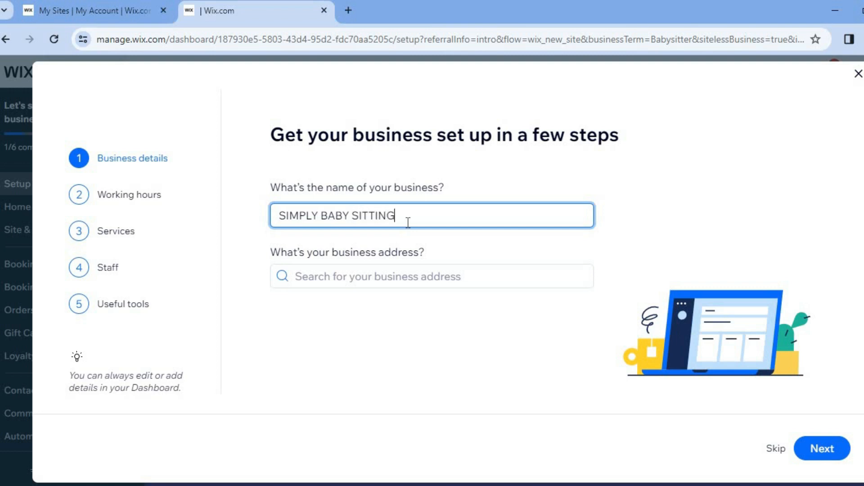
{"action": "key", "text": "BackSpace"}
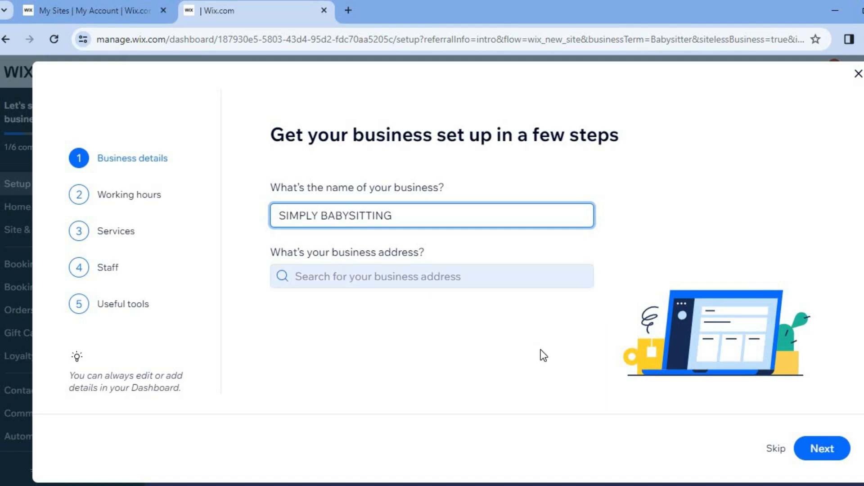
{"action": "left_click", "coordinate": [834, 452]}
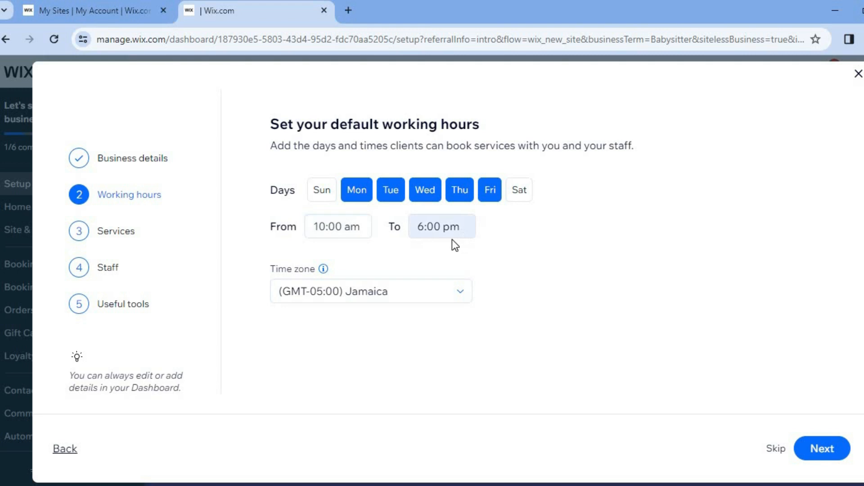
{"action": "left_click", "coordinate": [814, 446]}
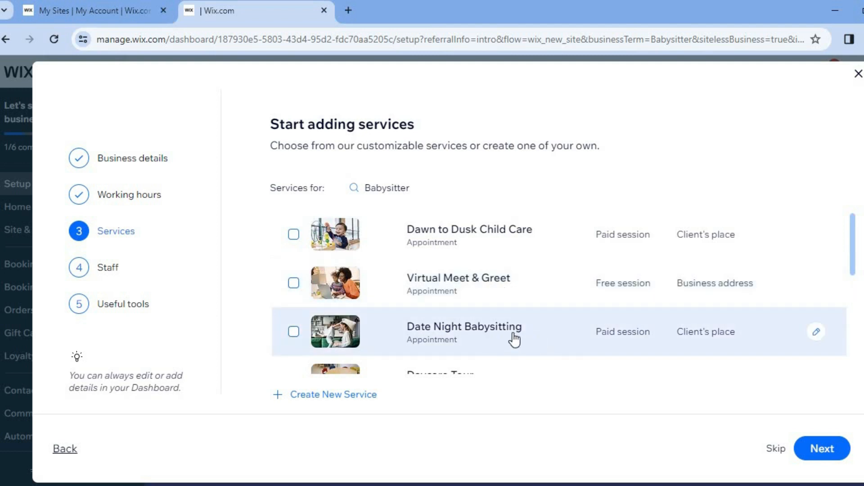
- Browse the suggested babysitting services and continue past the services and staff stages without adding any details
{"action": "scroll", "coordinate": [854, 288], "scroll_direction": "down", "scroll_amount": 2}
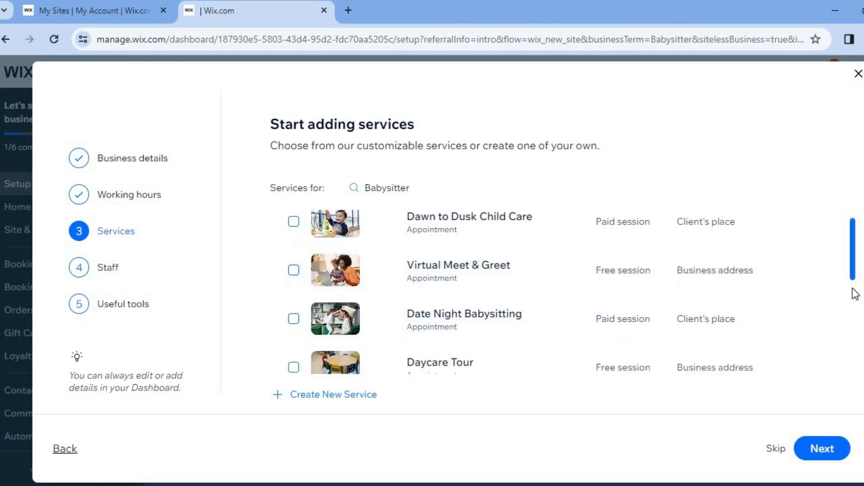
{"action": "left_click_drag", "start_coordinate": [853, 316], "coordinate": [853, 345]}
{"action": "scroll", "coordinate": [855, 353], "scroll_direction": "down", "scroll_amount": 1}
{"action": "left_click_drag", "start_coordinate": [854, 374], "coordinate": [853, 309]}
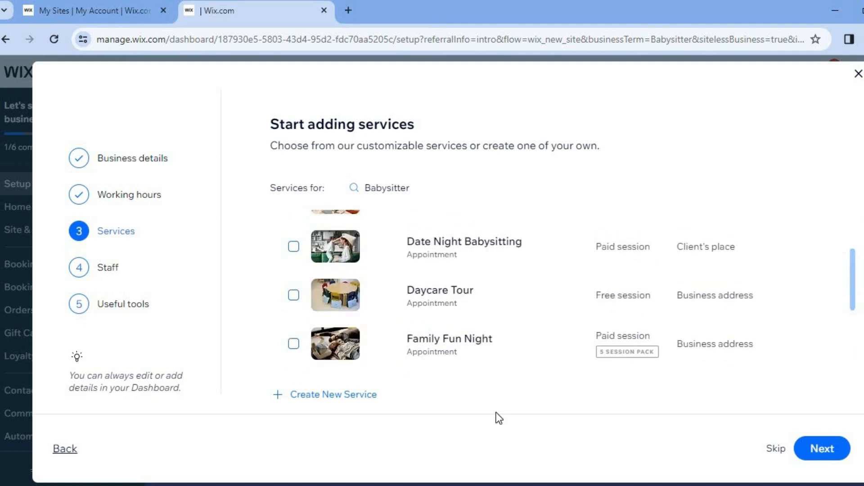
{"action": "left_click", "coordinate": [320, 397]}
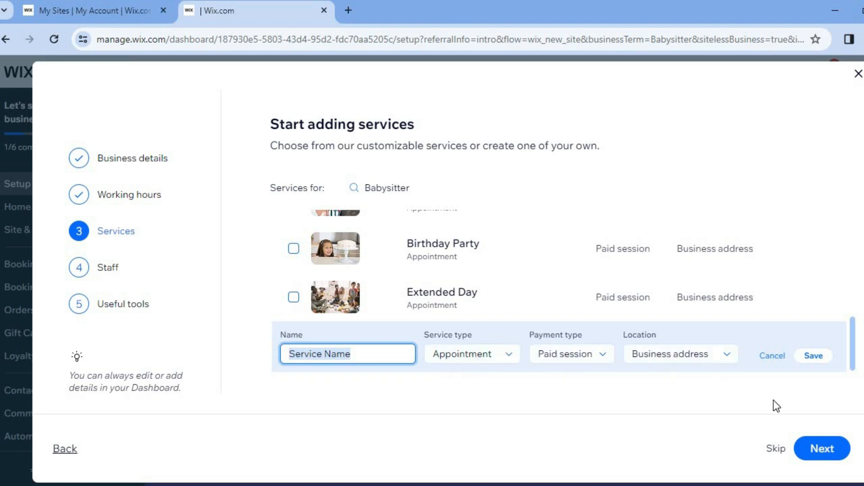
{"action": "left_click", "coordinate": [824, 451]}
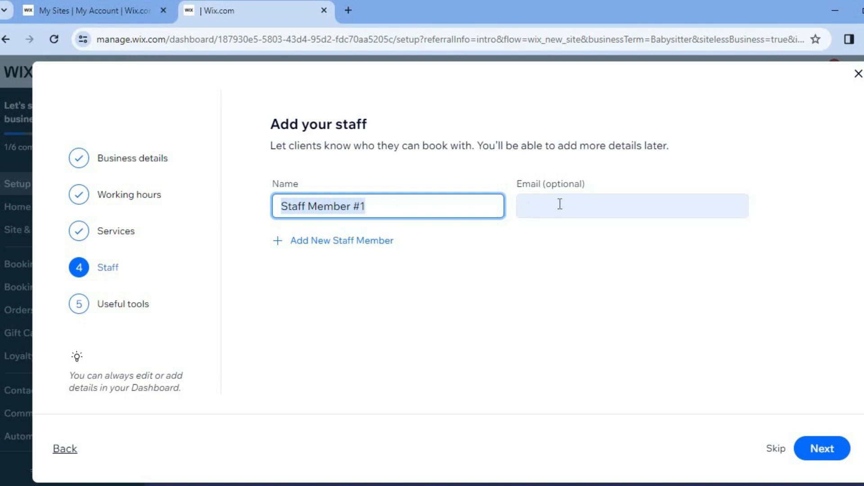
{"action": "left_click", "coordinate": [821, 454]}
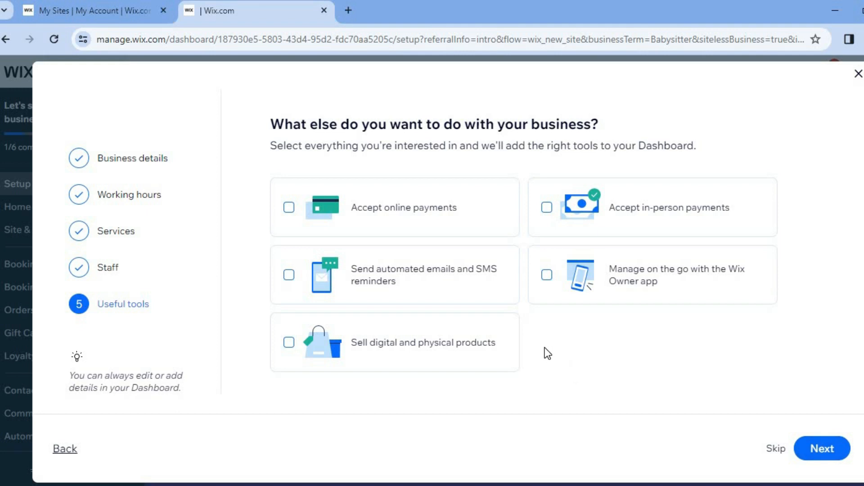
- Select accepting in-person payments and accepting online payments as business tools, and finish the setup to reach the dashboard
{"action": "left_click", "coordinate": [547, 208]}
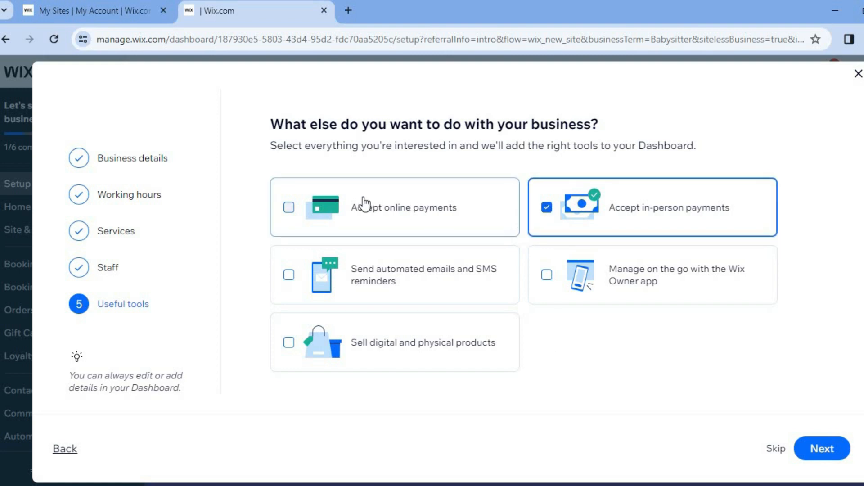
{"action": "left_click", "coordinate": [285, 210]}
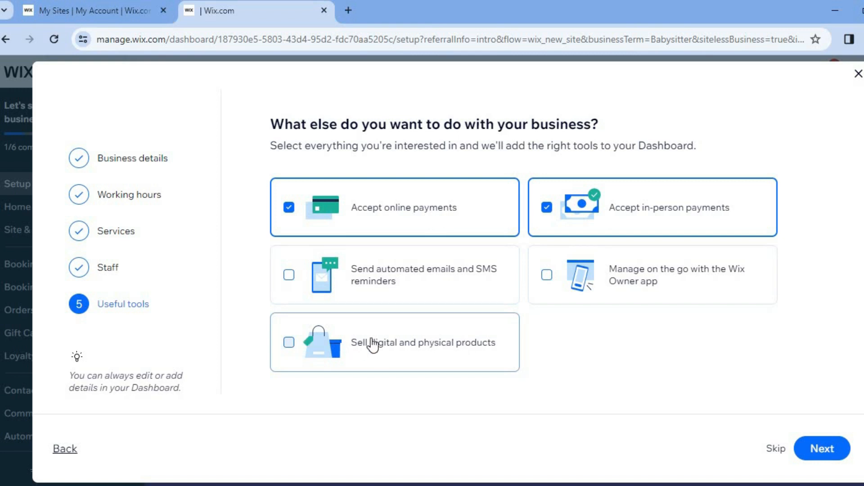
{"action": "left_click", "coordinate": [812, 448]}
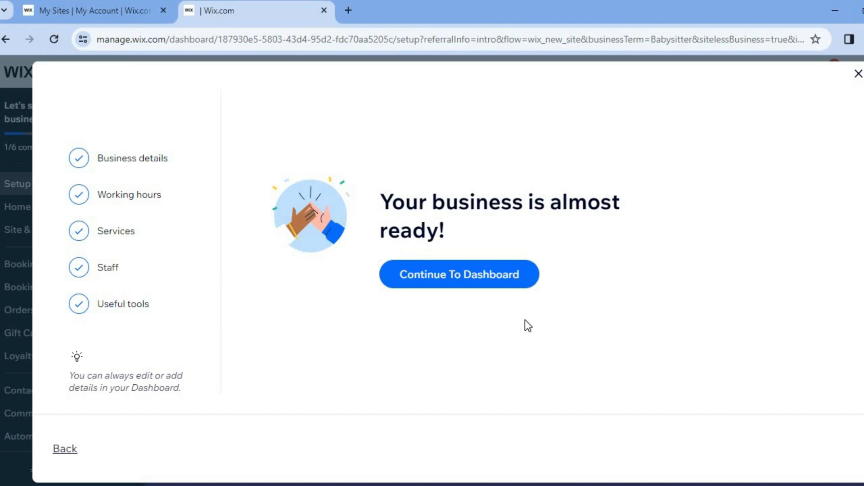
{"action": "left_click", "coordinate": [480, 276]}
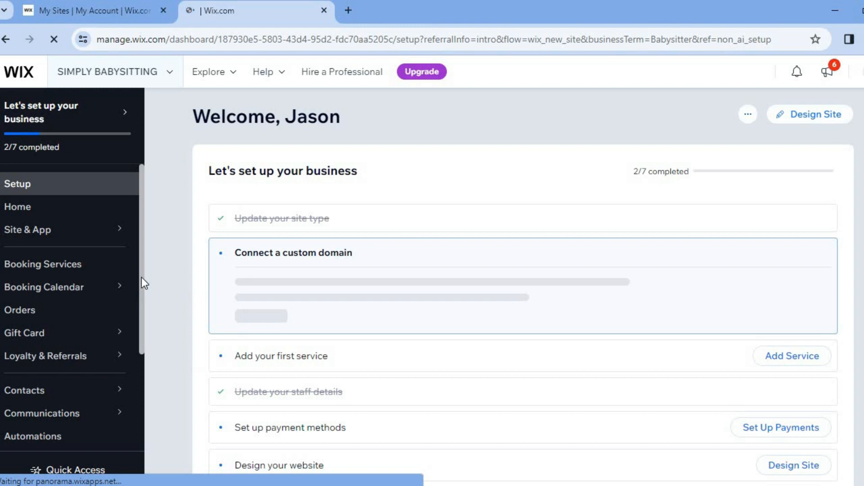
- Go to the site's billing payments page and open the management of payment methods
{"action": "left_click_drag", "start_coordinate": [141, 278], "coordinate": [142, 355]}
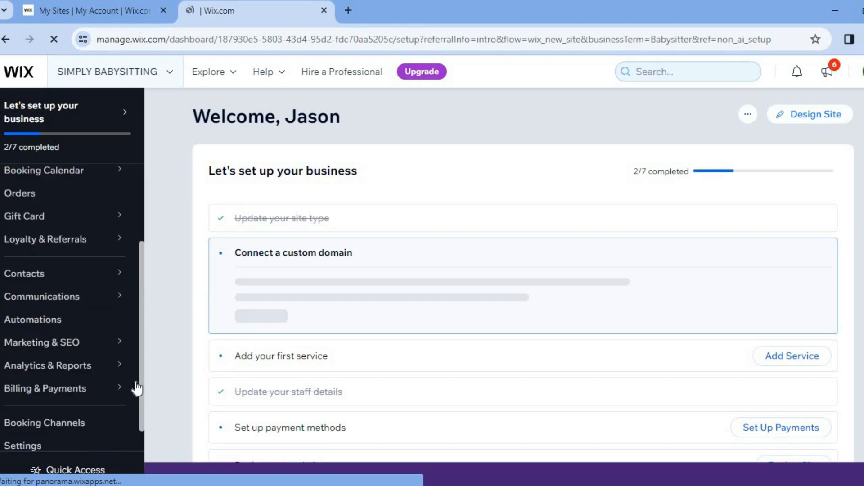
{"action": "mouse_move", "coordinate": [90, 392]}
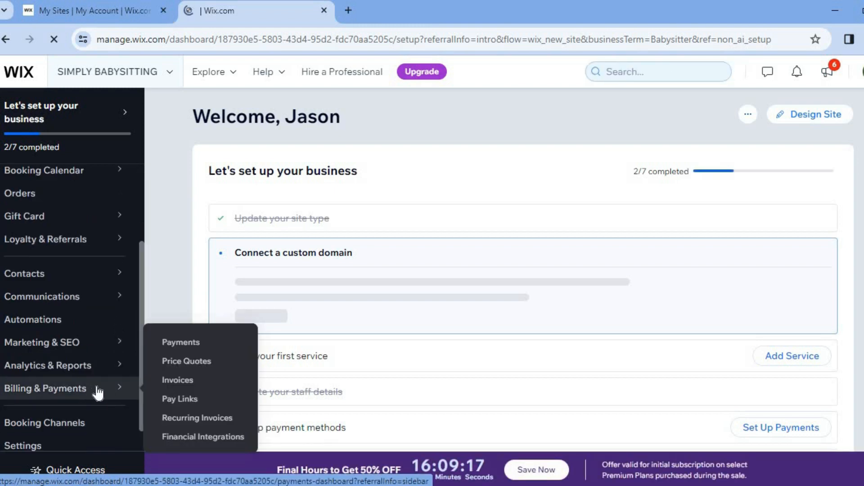
{"action": "left_click", "coordinate": [185, 347]}
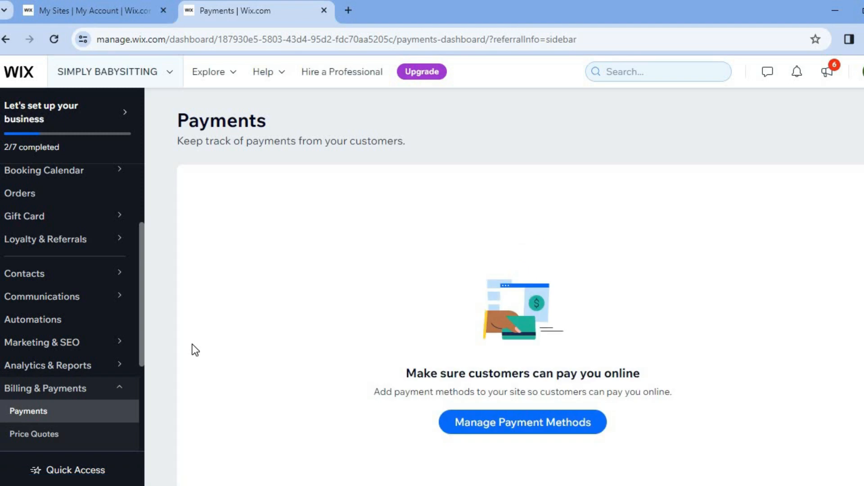
{"action": "left_click", "coordinate": [494, 423]}
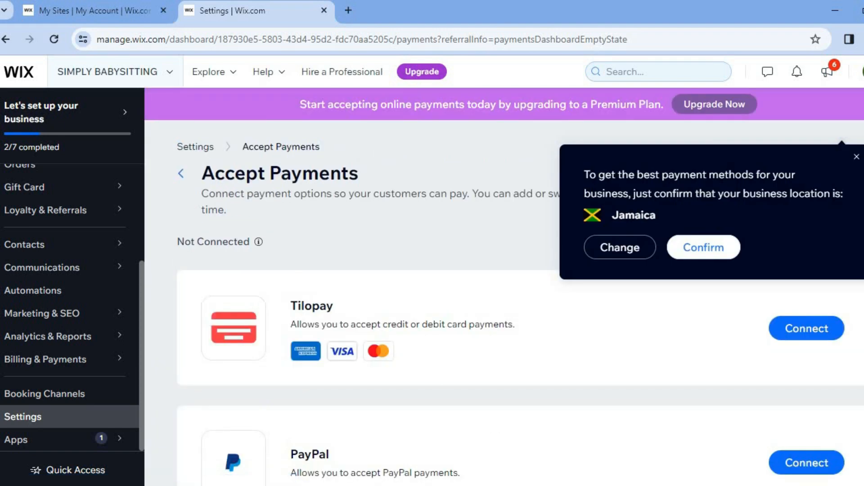
- Look over the payment providers on offer and confirm Jamaica as the business location
{"action": "scroll", "coordinate": [521, 310], "scroll_direction": "down", "scroll_amount": 3}
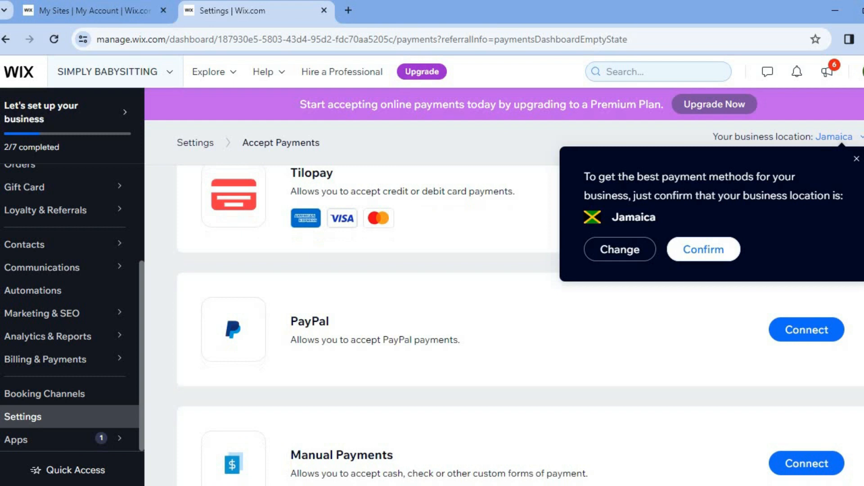
{"action": "scroll", "coordinate": [468, 355], "scroll_direction": "down", "scroll_amount": 2}
{"action": "scroll", "coordinate": [468, 355], "scroll_direction": "up", "scroll_amount": 1}
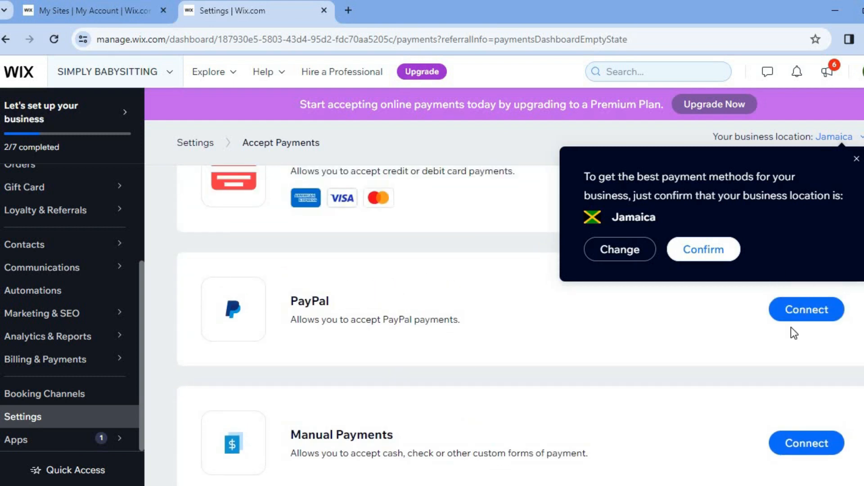
{"action": "scroll", "coordinate": [655, 377], "scroll_direction": "up", "scroll_amount": 3}
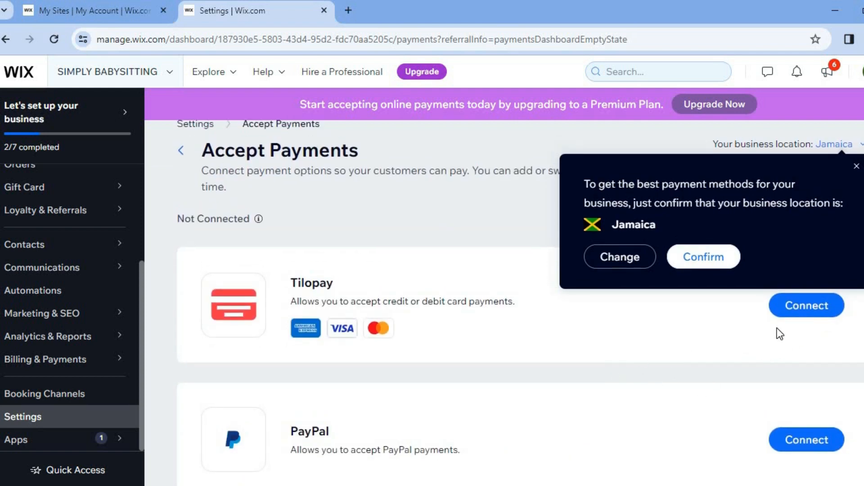
{"action": "scroll", "coordinate": [520, 303], "scroll_direction": "down", "scroll_amount": 1}
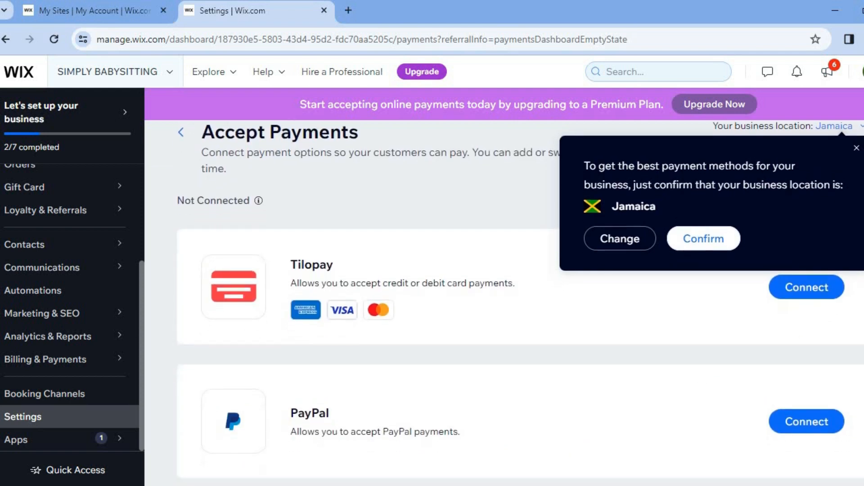
{"action": "left_click", "coordinate": [724, 242]}
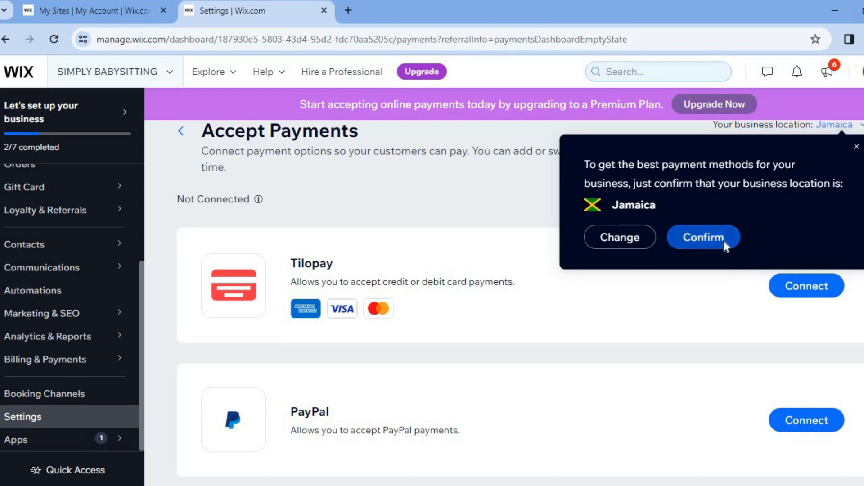
- Change the business location for accepting payments to United States
{"action": "left_click", "coordinate": [851, 126]}
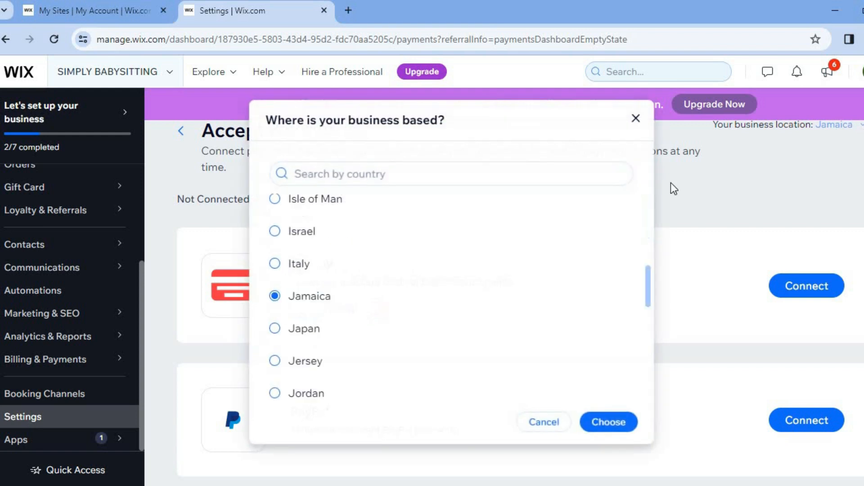
{"action": "left_click", "coordinate": [457, 170]}
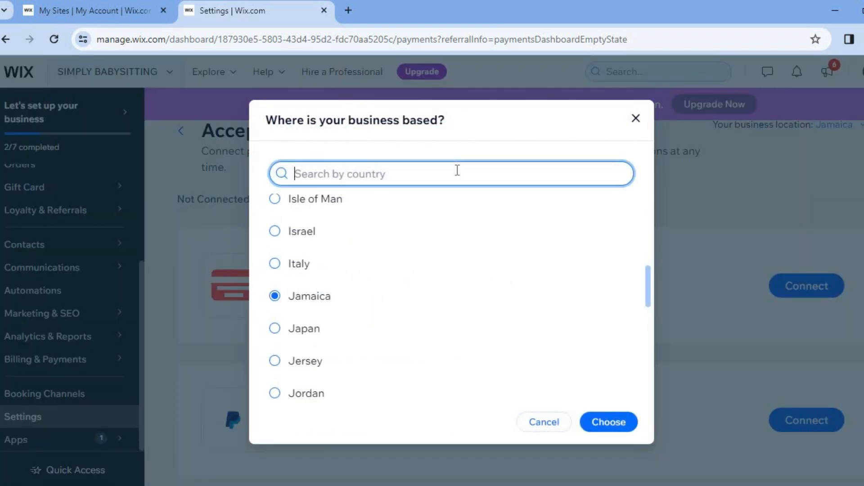
{"action": "type", "text": "UNI"}
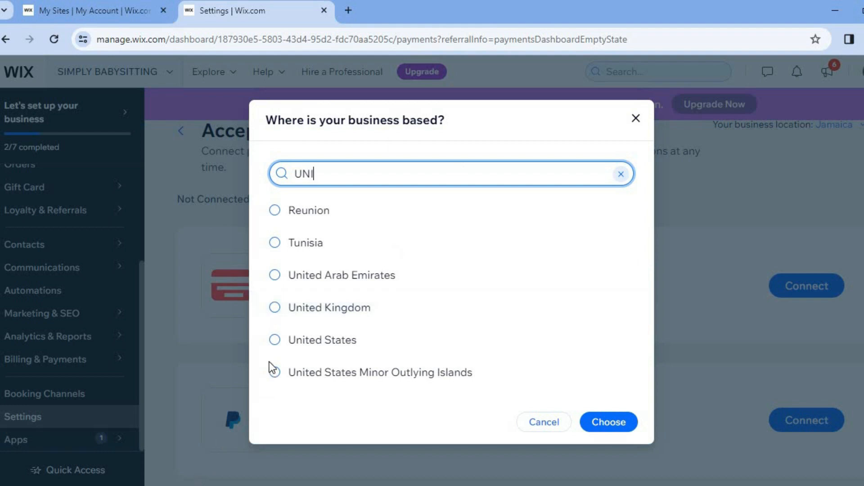
{"action": "left_click", "coordinate": [280, 342]}
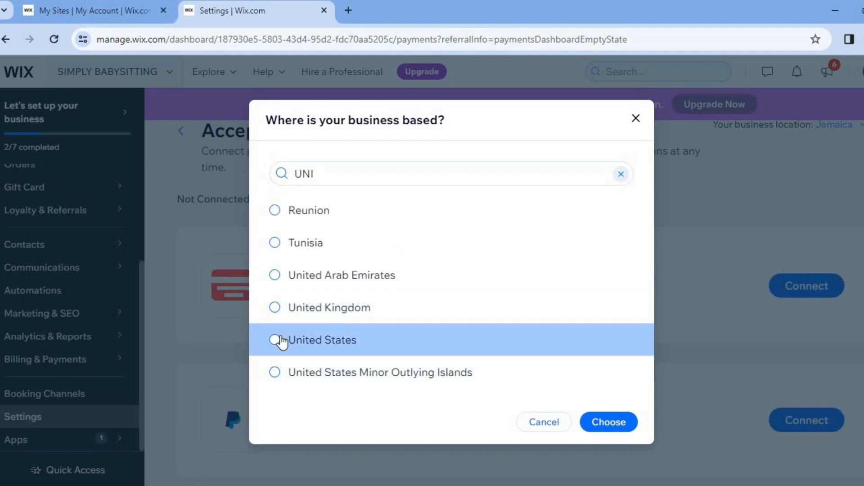
{"action": "left_click", "coordinate": [608, 422]}
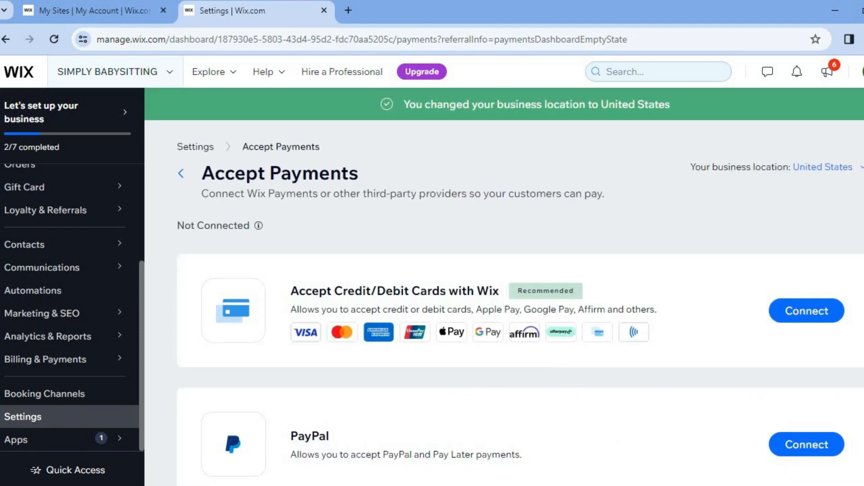
- Look through the payment providers offered for the United States, including the list of more payment options
{"action": "scroll", "coordinate": [457, 227], "scroll_direction": "down", "scroll_amount": 2}
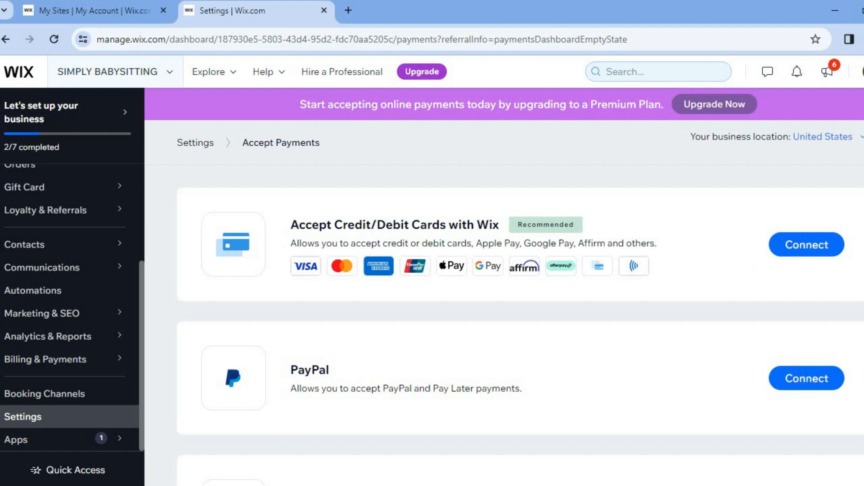
{"action": "scroll", "coordinate": [749, 301], "scroll_direction": "down", "scroll_amount": 2}
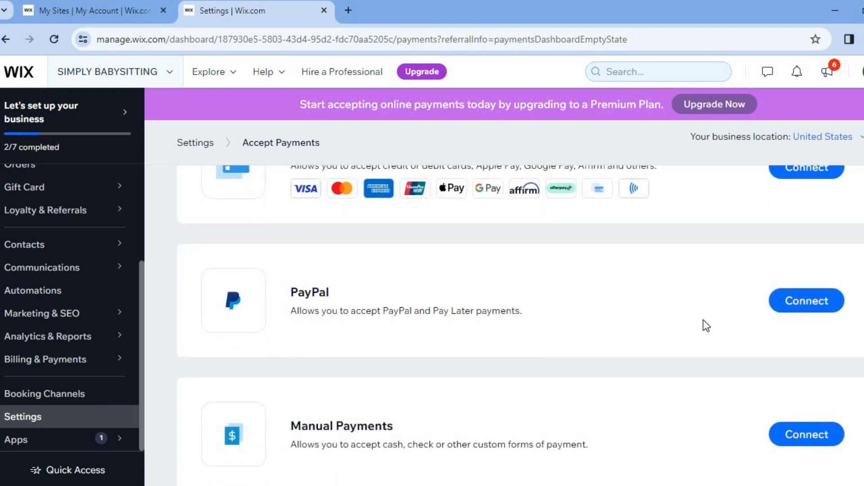
{"action": "scroll", "coordinate": [520, 324], "scroll_direction": "down", "scroll_amount": 2}
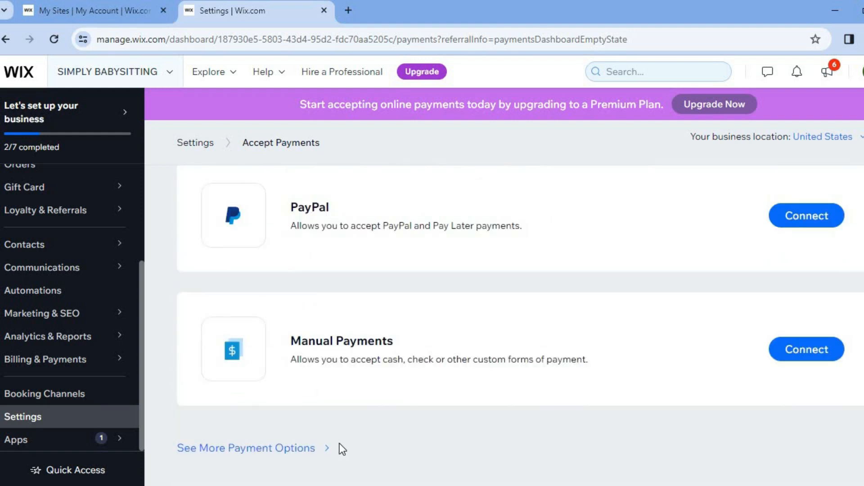
{"action": "left_click", "coordinate": [266, 451]}
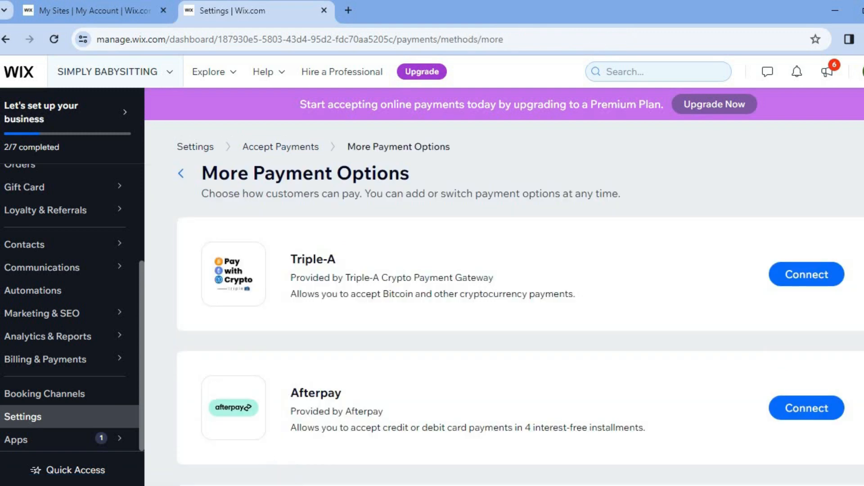
{"action": "scroll", "coordinate": [521, 310], "scroll_direction": "down", "scroll_amount": 6}
{"action": "scroll", "coordinate": [521, 324], "scroll_direction": "down", "scroll_amount": 12}
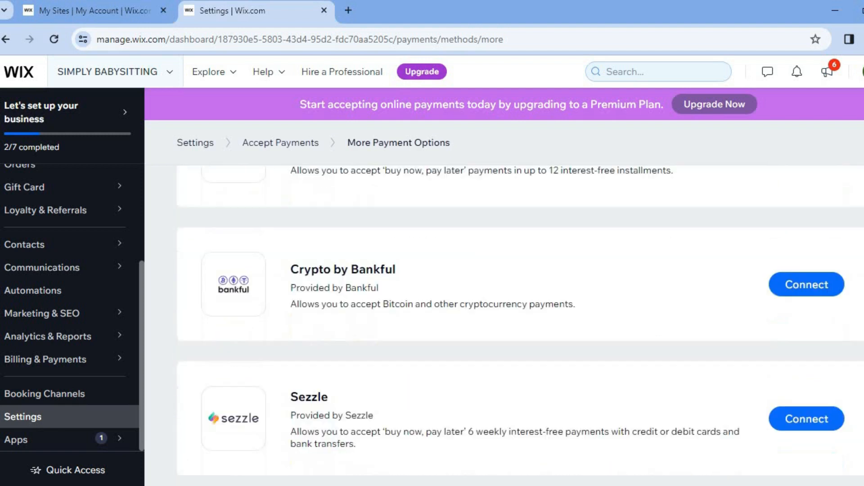
{"action": "scroll", "coordinate": [521, 324], "scroll_direction": "down", "scroll_amount": 4}
{"action": "scroll", "coordinate": [520, 324], "scroll_direction": "up", "scroll_amount": 20}
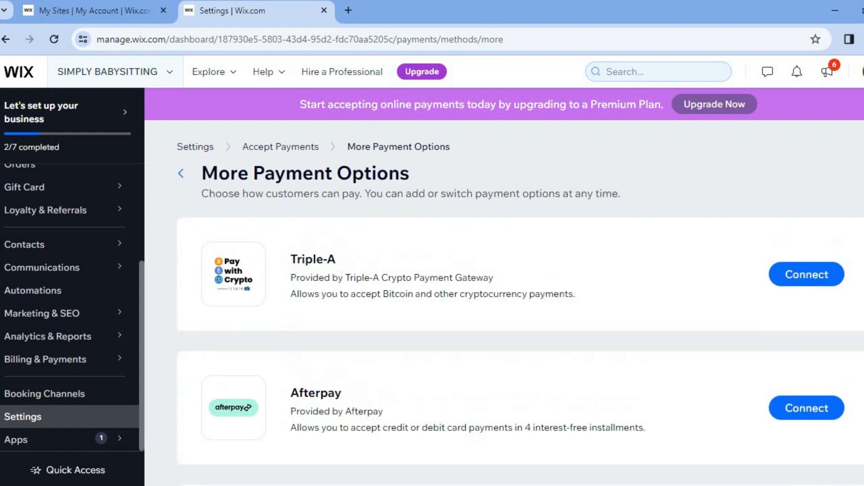
{"action": "scroll", "coordinate": [503, 286], "scroll_direction": "down", "scroll_amount": 1}
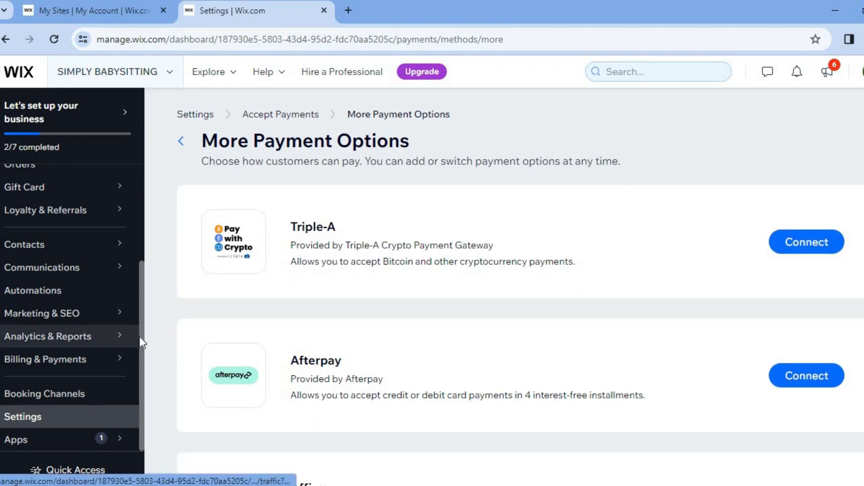
- View the Booking Channels page and the site's booking calendar
{"action": "mouse_move", "coordinate": [139, 336]}
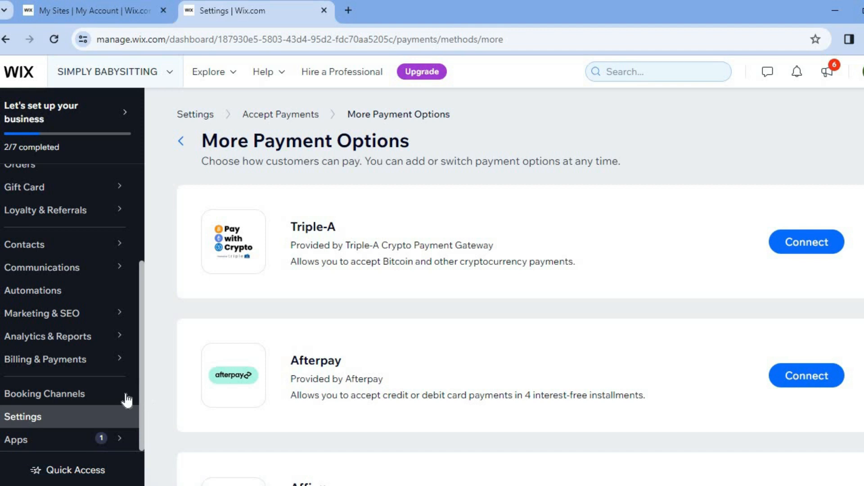
{"action": "left_click", "coordinate": [113, 400]}
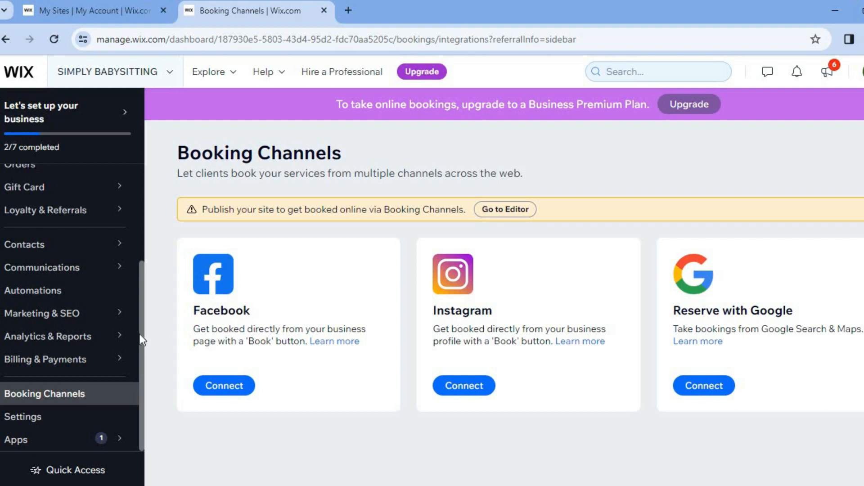
{"action": "mouse_move", "coordinate": [83, 247]}
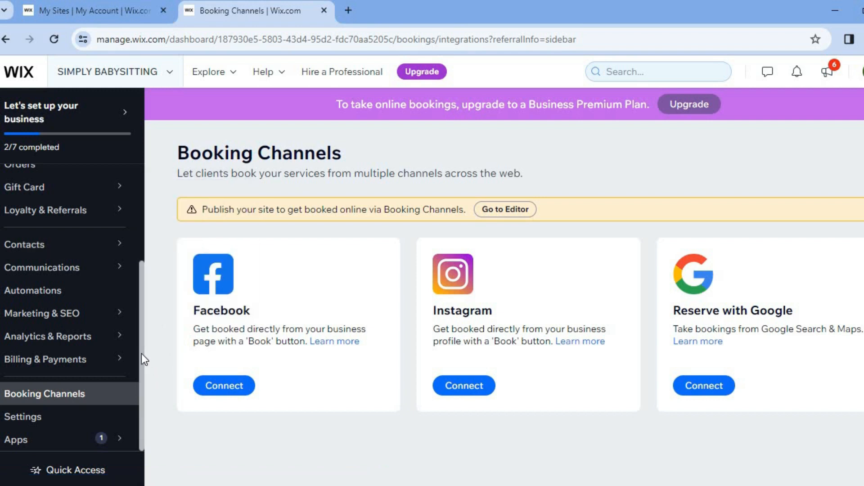
{"action": "left_click_drag", "start_coordinate": [142, 330], "coordinate": [150, 261]}
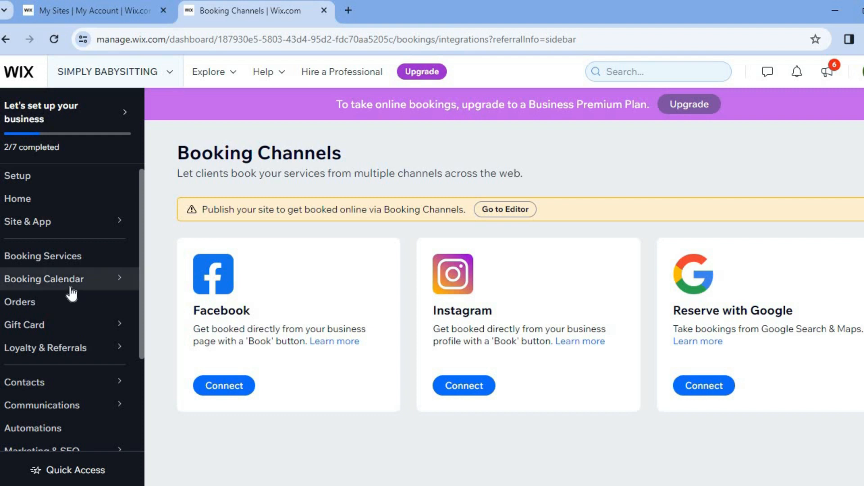
{"action": "mouse_move", "coordinate": [71, 286]}
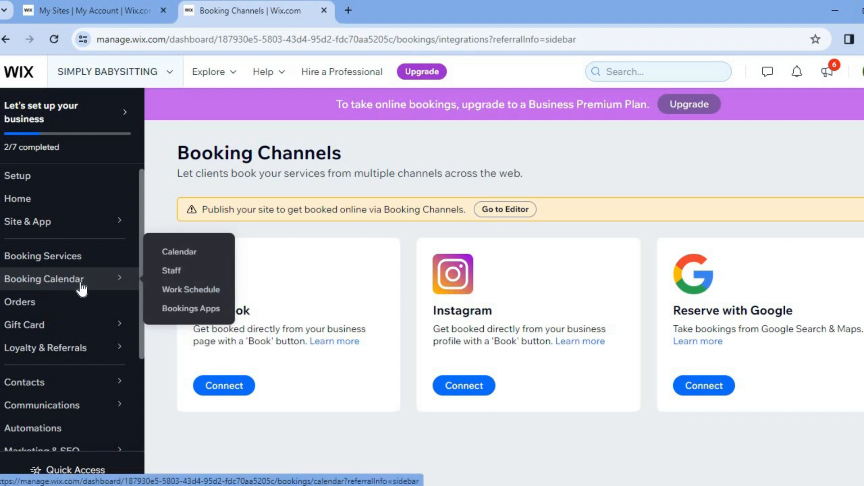
{"action": "left_click", "coordinate": [186, 251]}
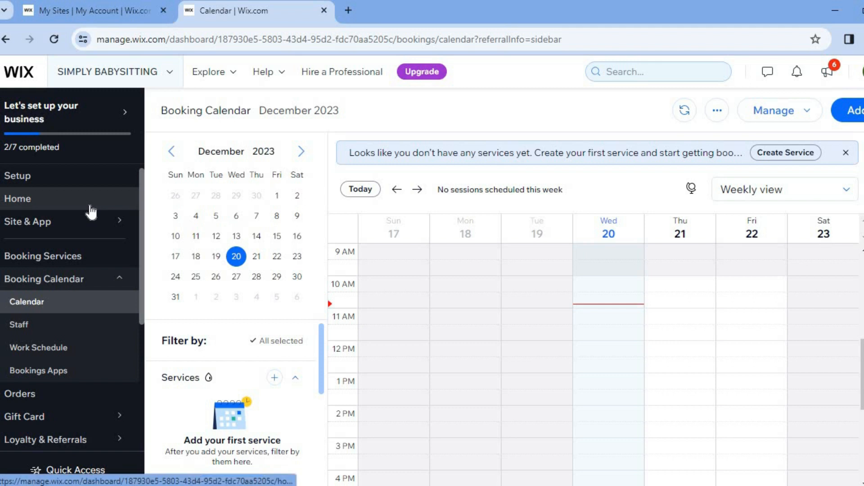
- Return to the business setup page, start designing the site and choose to customize a designed template
{"action": "scroll", "coordinate": [142, 198], "scroll_direction": "up", "scroll_amount": 1}
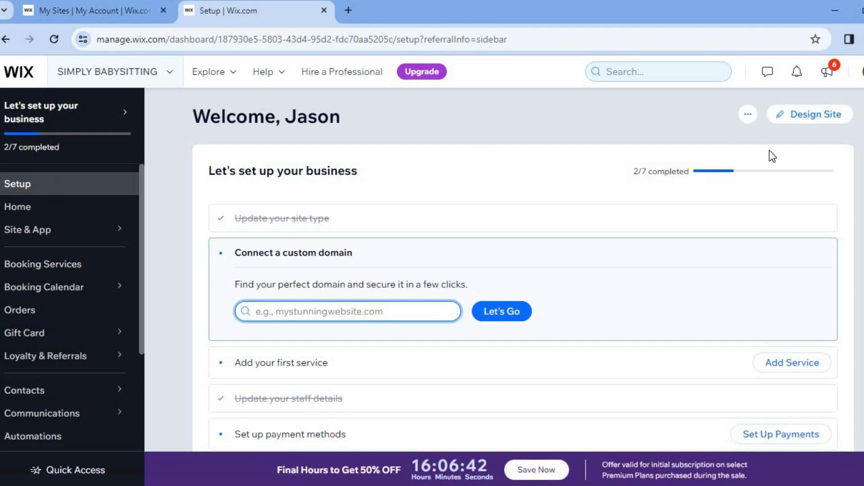
{"action": "left_click", "coordinate": [798, 120]}
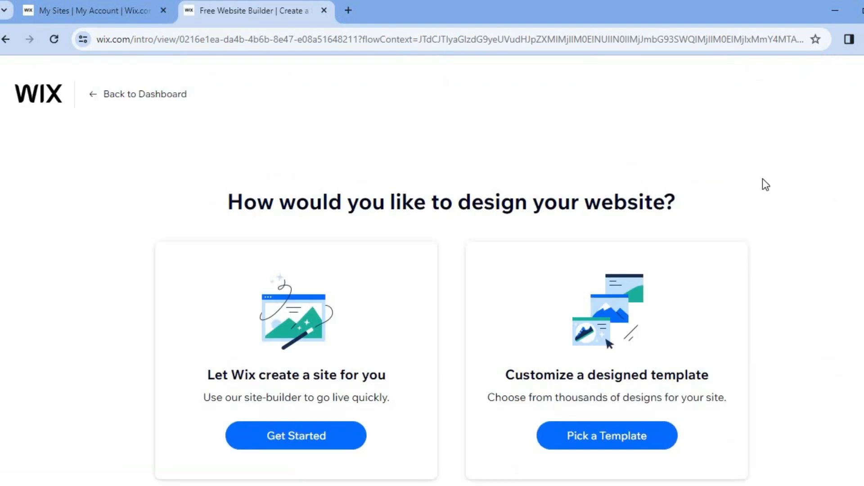
{"action": "left_click", "coordinate": [616, 442]}
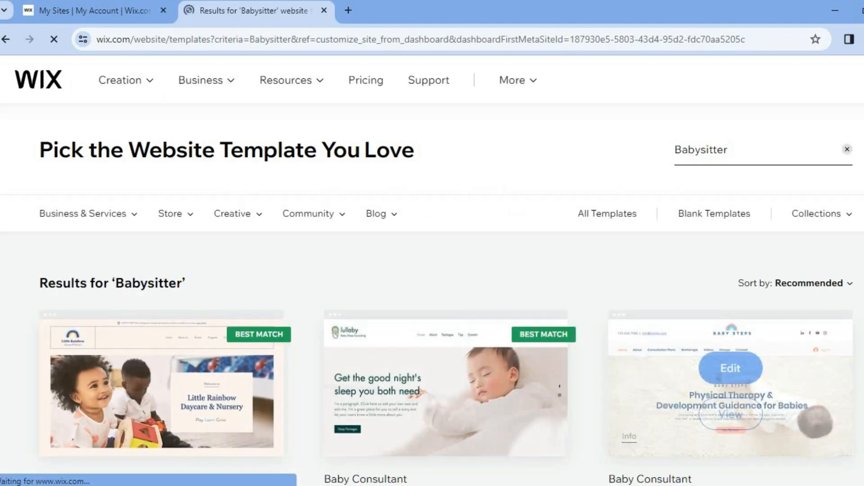
- Browse the template results for Babysitter and open the Daycare template for editing
{"action": "scroll", "coordinate": [615, 443], "scroll_direction": "down", "scroll_amount": 2}
{"action": "scroll", "coordinate": [447, 290], "scroll_direction": "down", "scroll_amount": 5}
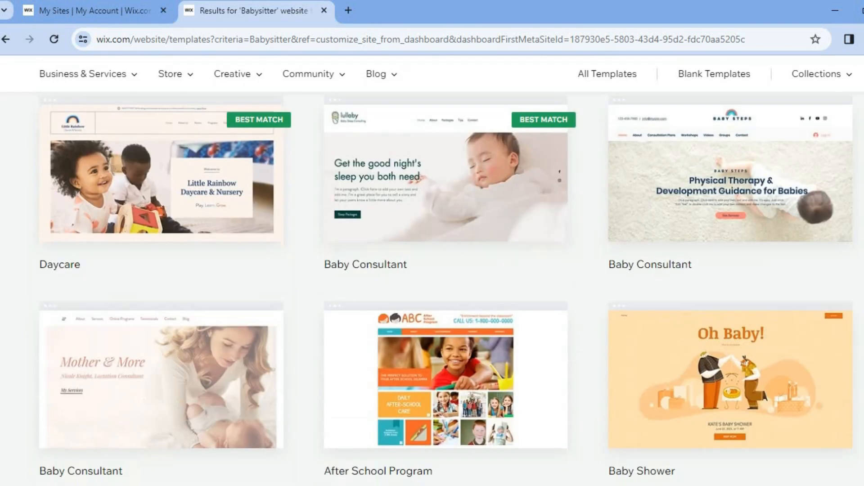
{"action": "scroll", "coordinate": [446, 270], "scroll_direction": "down", "scroll_amount": 10}
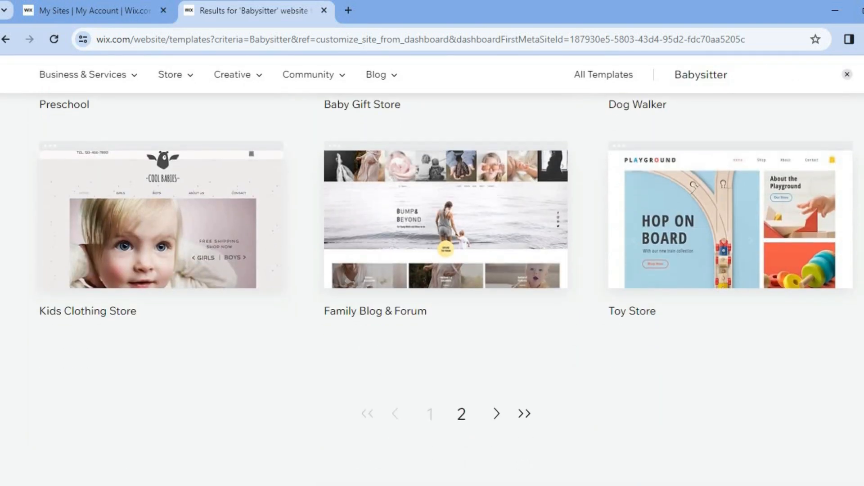
{"action": "scroll", "coordinate": [445, 288], "scroll_direction": "up", "scroll_amount": 10}
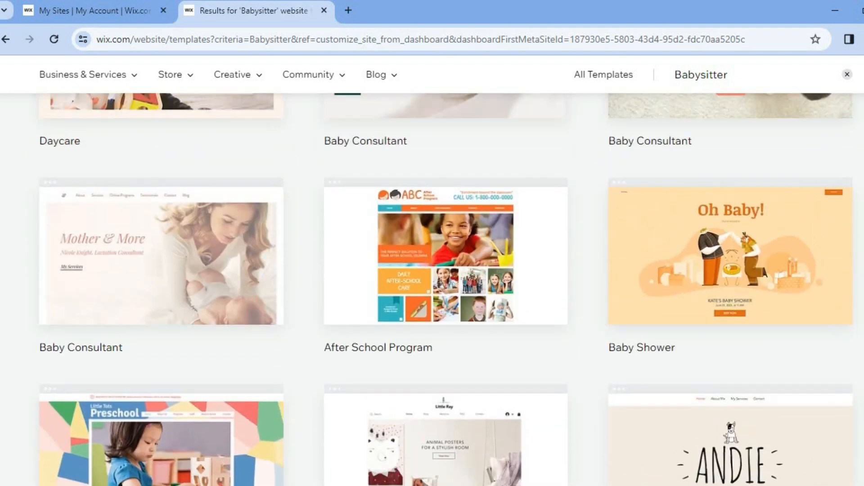
{"action": "scroll", "coordinate": [446, 270], "scroll_direction": "up", "scroll_amount": 5}
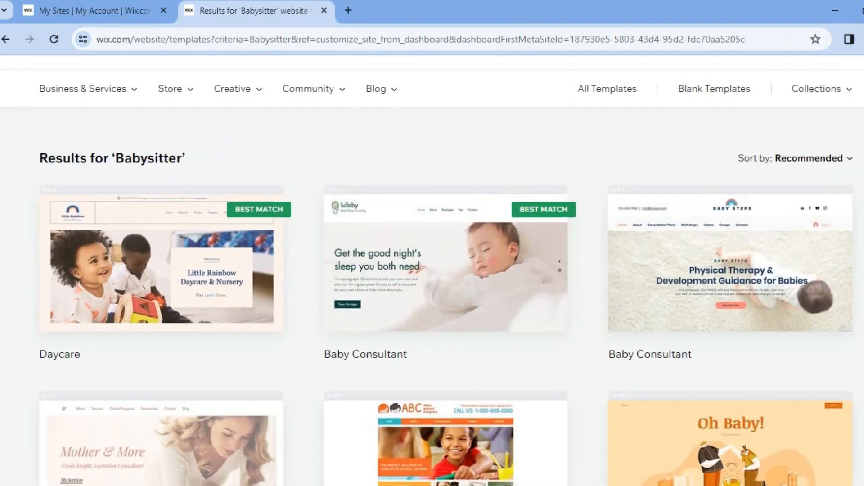
{"action": "mouse_move", "coordinate": [190, 272]}
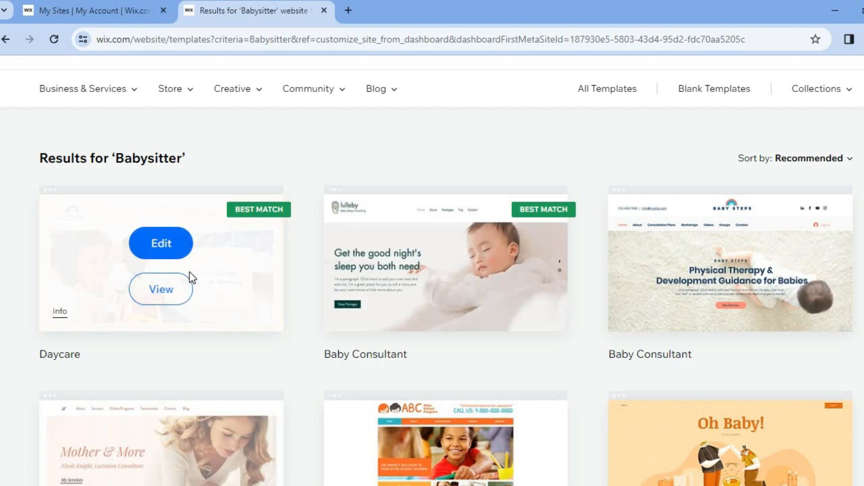
{"action": "left_click", "coordinate": [170, 256]}
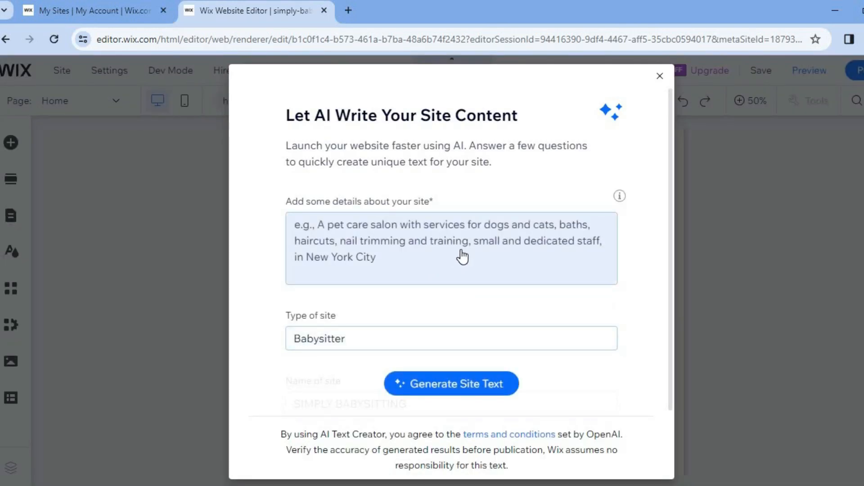
- Dismiss the AI site content writer and look over the template's home page at 100% zoom
{"action": "left_click", "coordinate": [659, 79]}
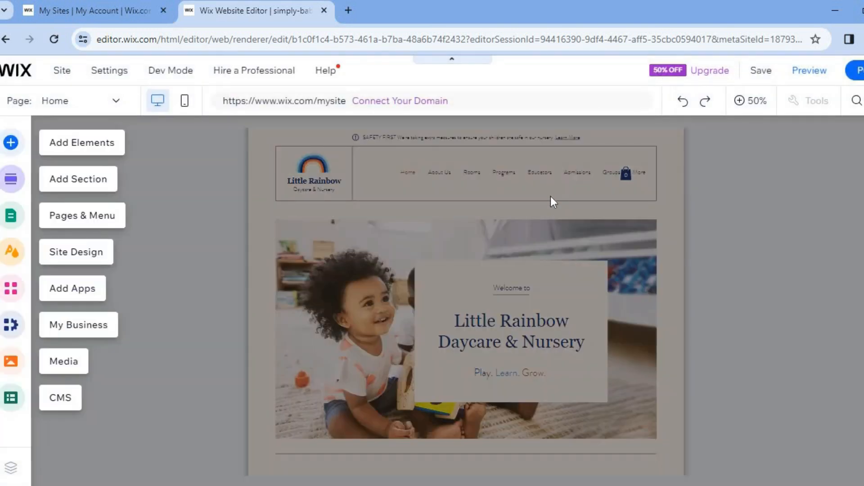
{"action": "left_click", "coordinate": [746, 109]}
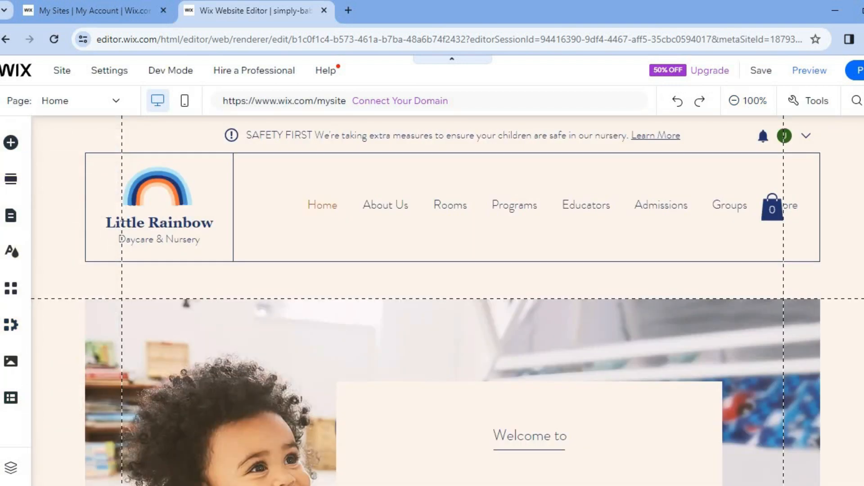
{"action": "scroll", "coordinate": [453, 300], "scroll_direction": "down", "scroll_amount": 7}
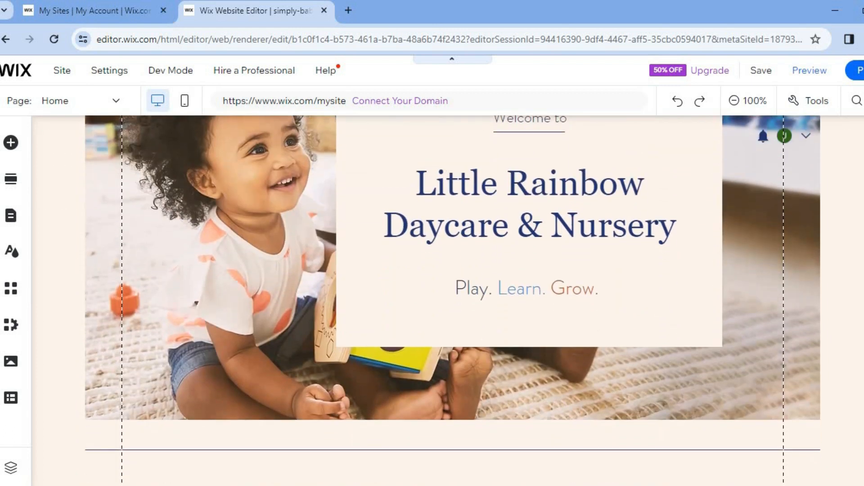
{"action": "scroll", "coordinate": [452, 301], "scroll_direction": "up", "scroll_amount": 7}
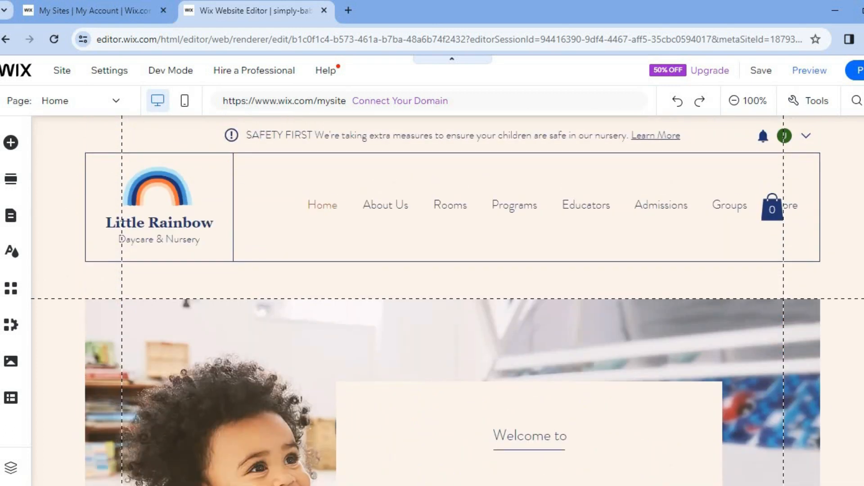
{"action": "scroll", "coordinate": [452, 301], "scroll_direction": "down", "scroll_amount": 16}
{"action": "scroll", "coordinate": [452, 301], "scroll_direction": "down", "scroll_amount": 9}
{"action": "scroll", "coordinate": [452, 301], "scroll_direction": "up", "scroll_amount": 20}
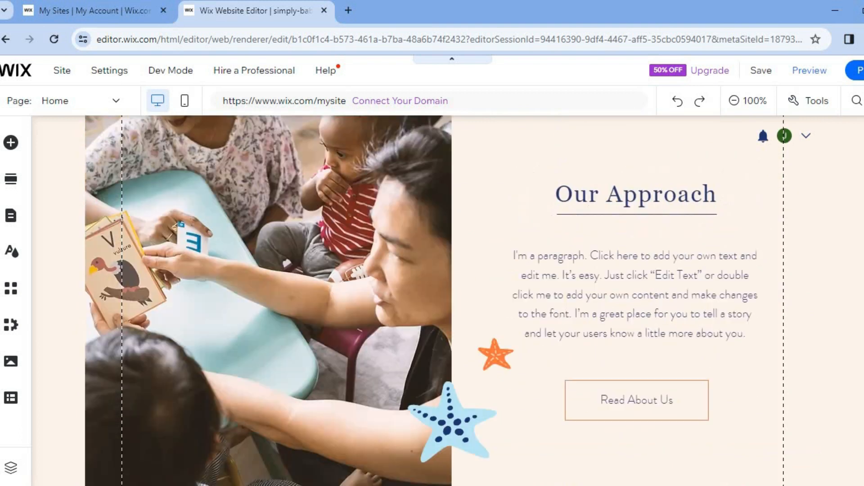
{"action": "left_click", "coordinate": [619, 206]}
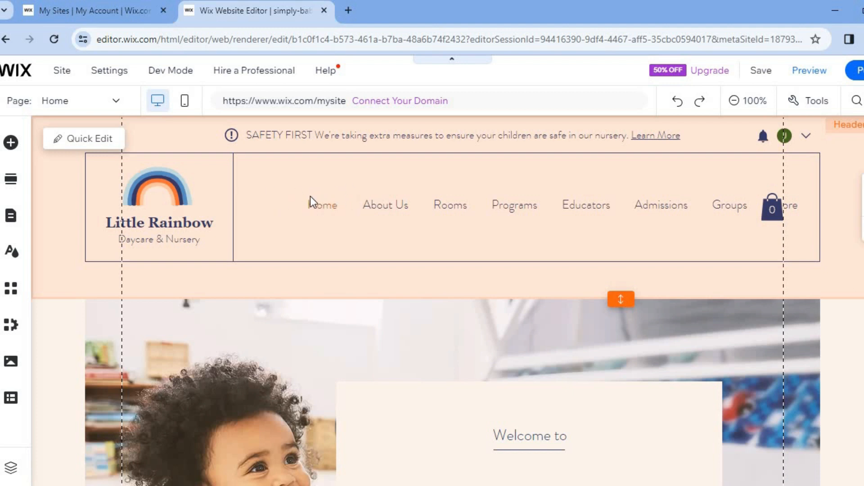
- Open the page header for quick editing and look through its editable content
{"action": "left_click", "coordinate": [90, 140]}
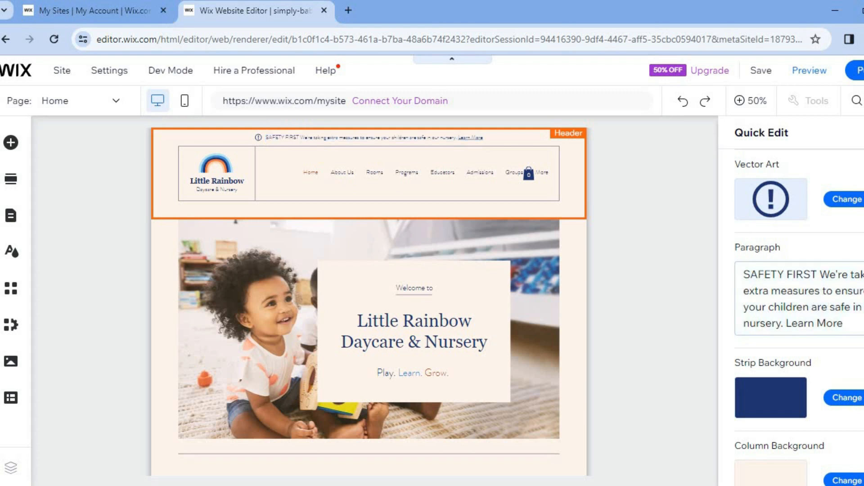
{"action": "scroll", "coordinate": [793, 316], "scroll_direction": "down", "scroll_amount": 5}
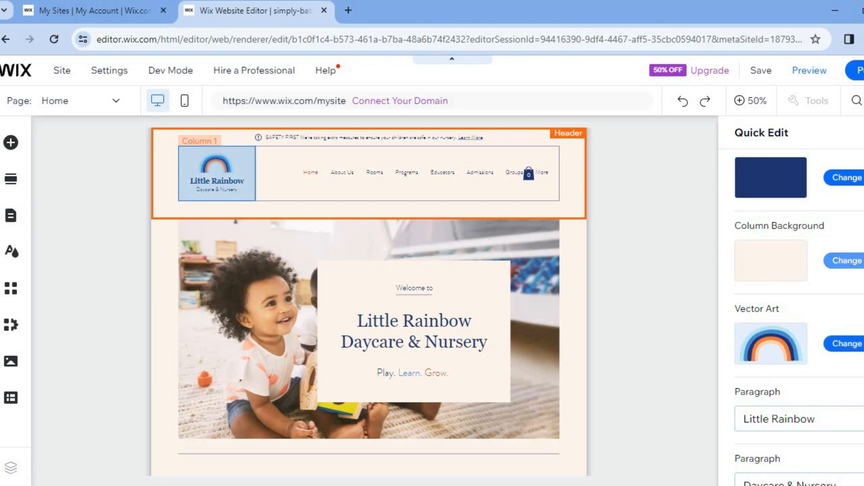
{"action": "scroll", "coordinate": [841, 263], "scroll_direction": "down", "scroll_amount": 2}
{"action": "scroll", "coordinate": [800, 315], "scroll_direction": "down", "scroll_amount": 3}
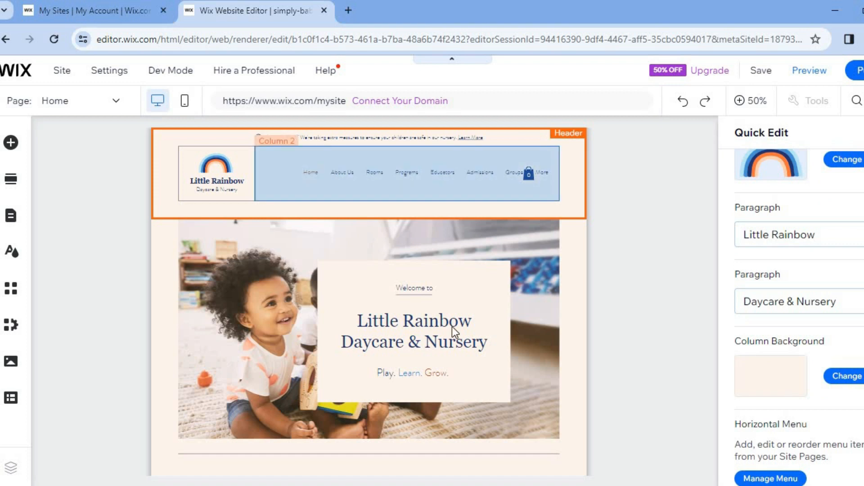
- Select the Welcome section for quick editing and open the image chooser for its strip background
{"action": "left_click", "coordinate": [391, 288]}
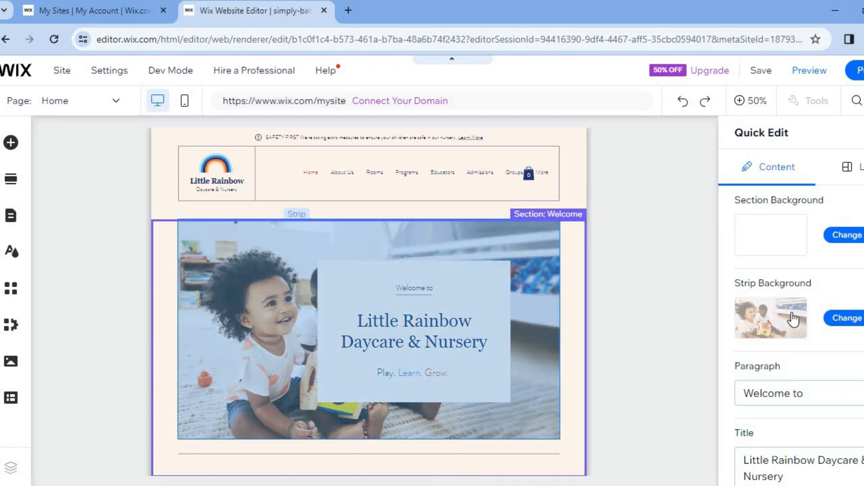
{"action": "left_click", "coordinate": [843, 321]}
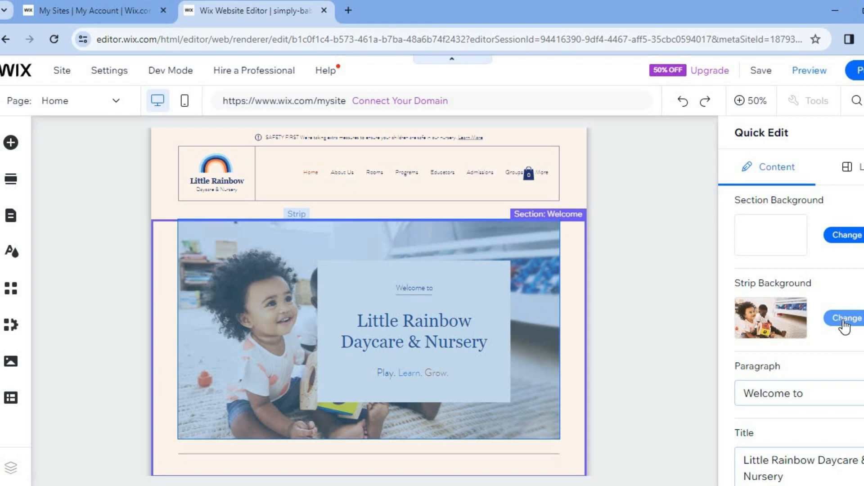
{"action": "left_click", "coordinate": [845, 321]}
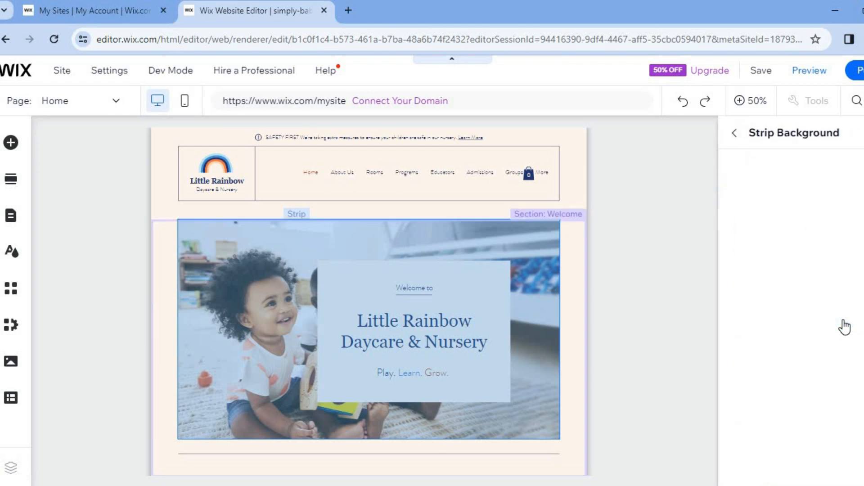
{"action": "left_click", "coordinate": [821, 252]}
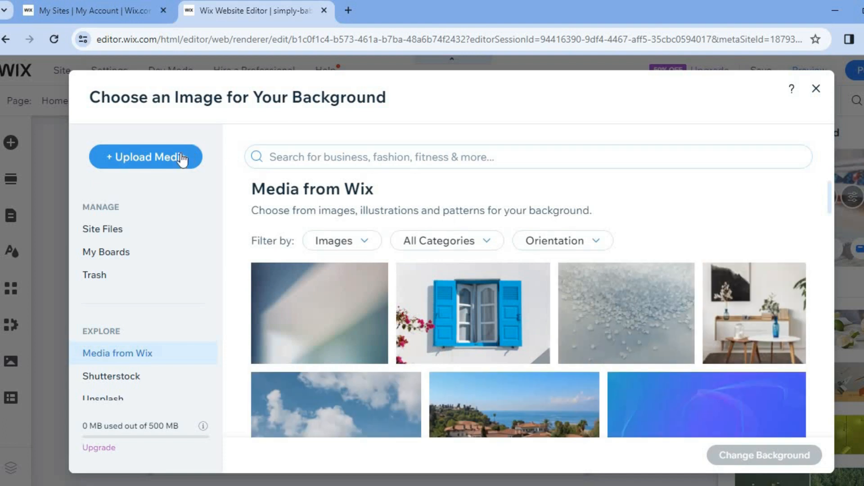
- Search the Wix media for BABY and set the Baby with Wooden Toy image as the strip background
{"action": "left_click", "coordinate": [334, 161]}
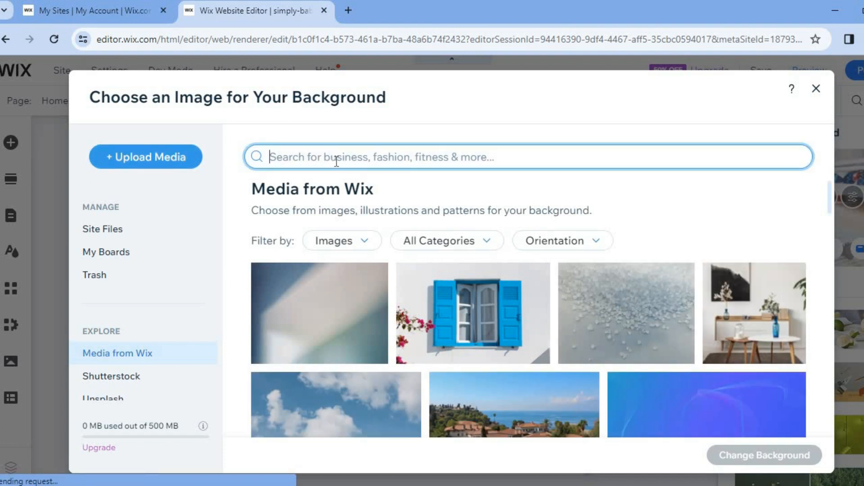
{"action": "type", "text": "BABY"}
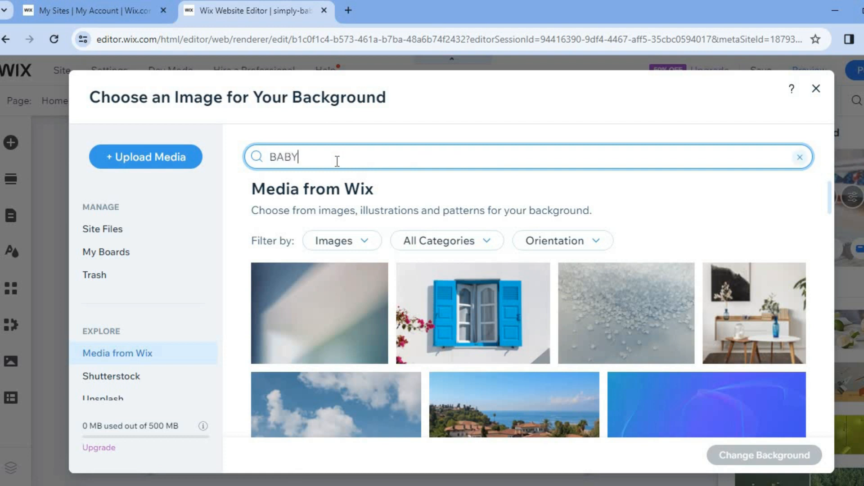
{"action": "key", "text": "Return"}
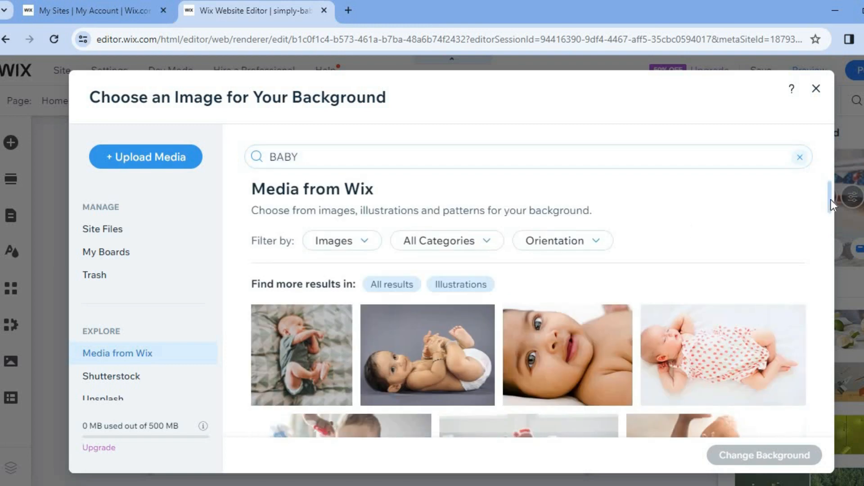
{"action": "left_click_drag", "start_coordinate": [831, 199], "coordinate": [829, 250]}
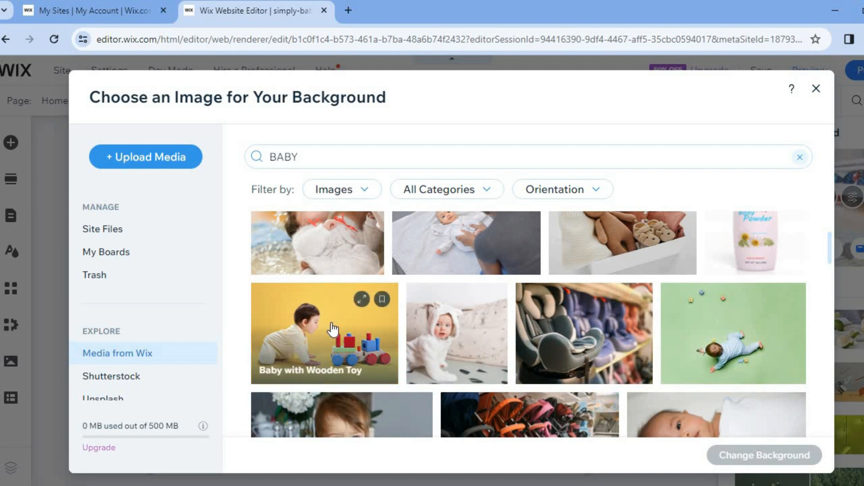
{"action": "left_click", "coordinate": [297, 332]}
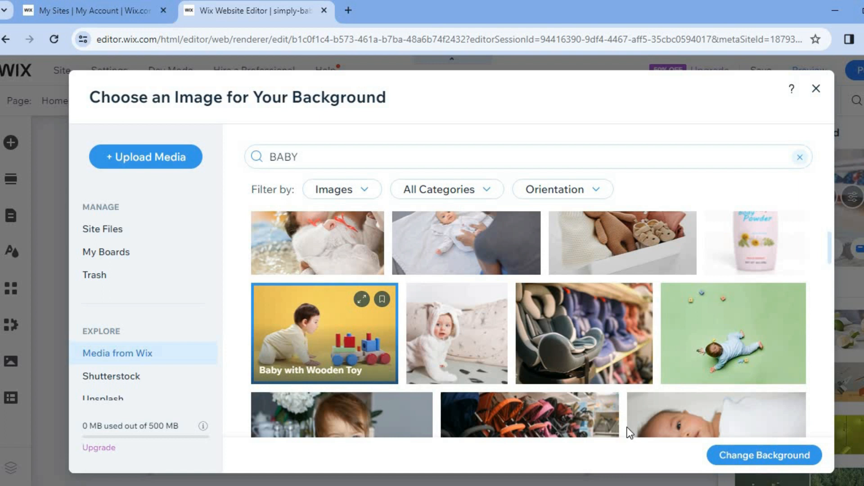
{"action": "left_click", "coordinate": [754, 456]}
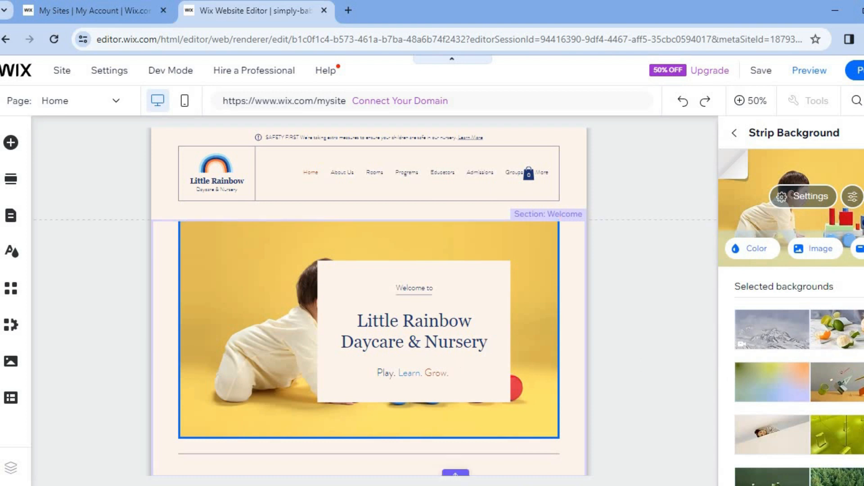
- Leave the strip background settings and quick editing, and view the top of the home page at 100% zoom
{"action": "scroll", "coordinate": [800, 377], "scroll_direction": "down", "scroll_amount": 1}
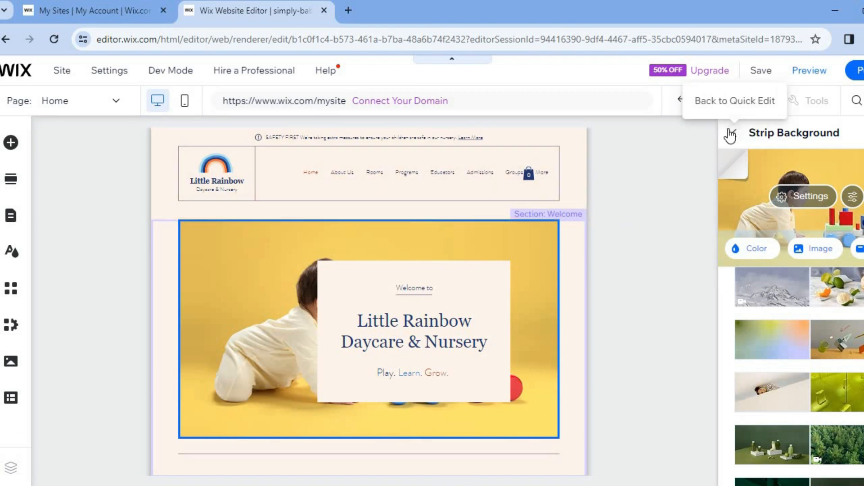
{"action": "left_click", "coordinate": [731, 134]}
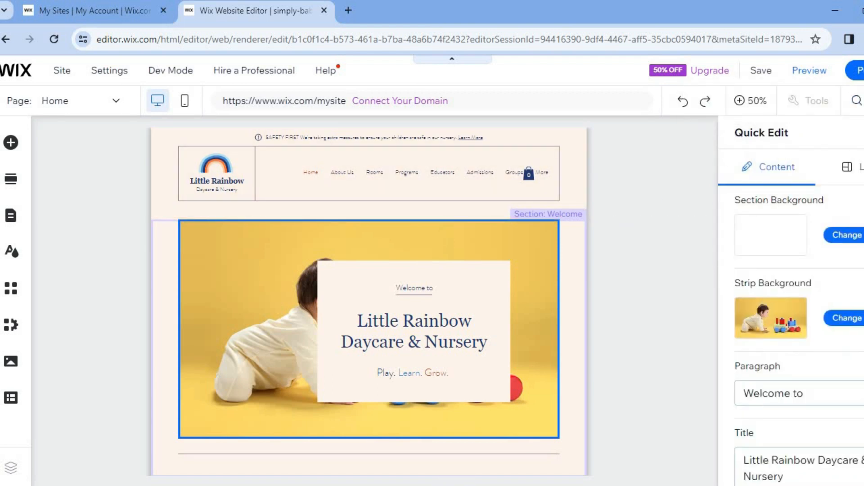
{"action": "left_click", "coordinate": [640, 213]}
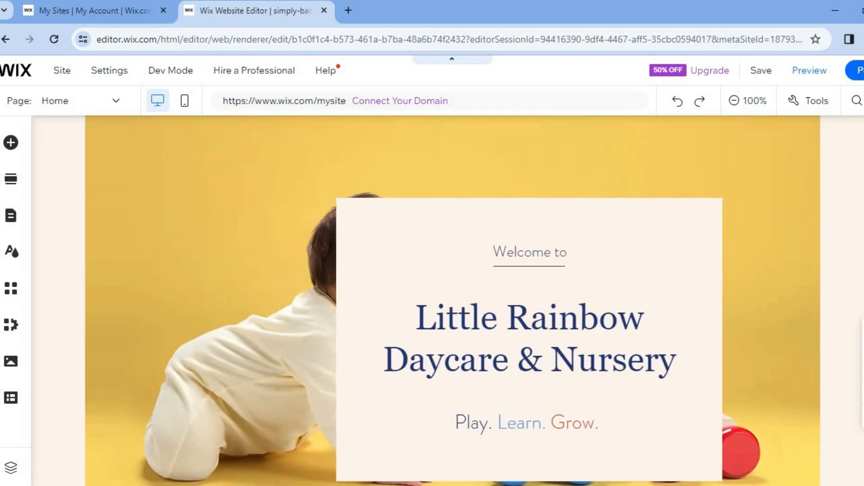
{"action": "scroll", "coordinate": [450, 300], "scroll_direction": "up", "scroll_amount": 4}
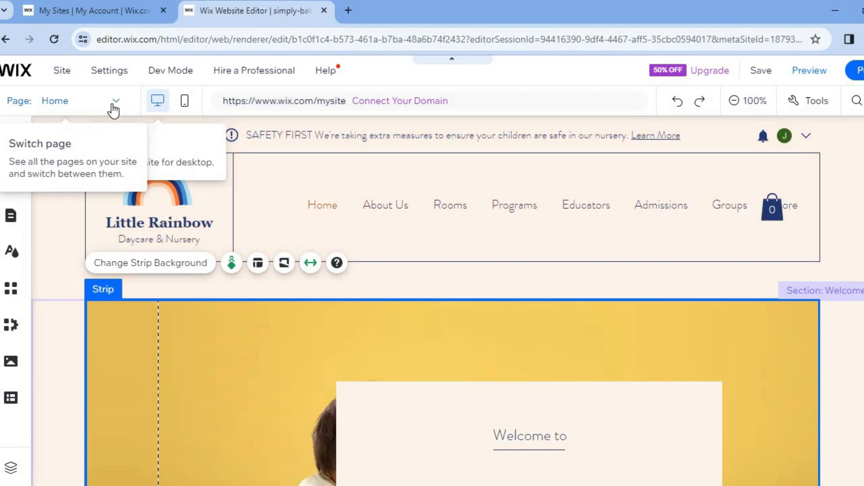
- Switch to the About Us page and look through the list of site pages
{"action": "left_click", "coordinate": [113, 108]}
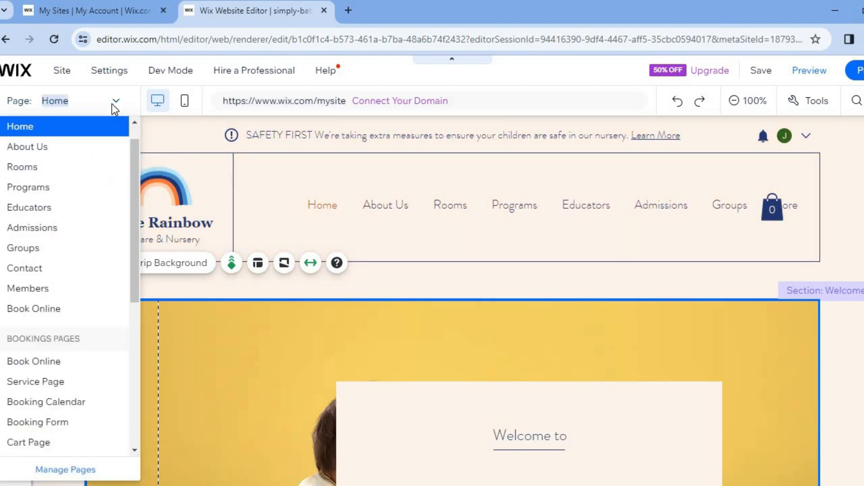
{"action": "left_click", "coordinate": [67, 145]}
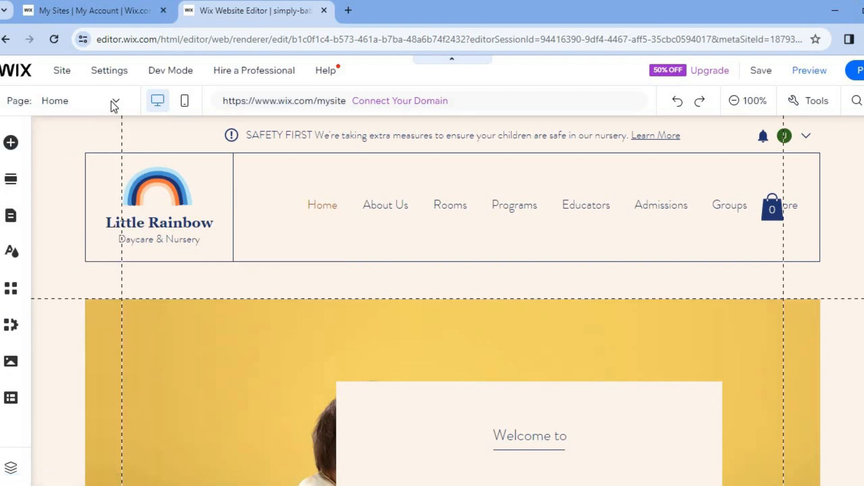
{"action": "left_click", "coordinate": [115, 103]}
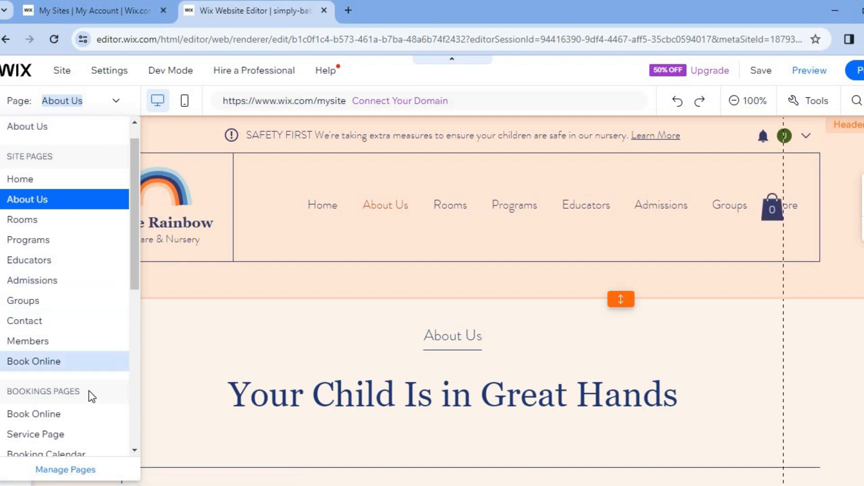
{"action": "left_click_drag", "start_coordinate": [132, 272], "coordinate": [123, 220]}
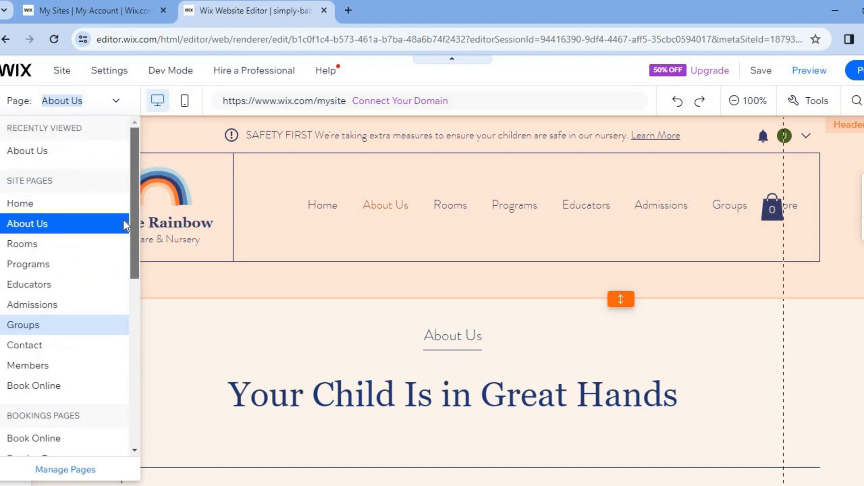
{"action": "left_click", "coordinate": [209, 368]}
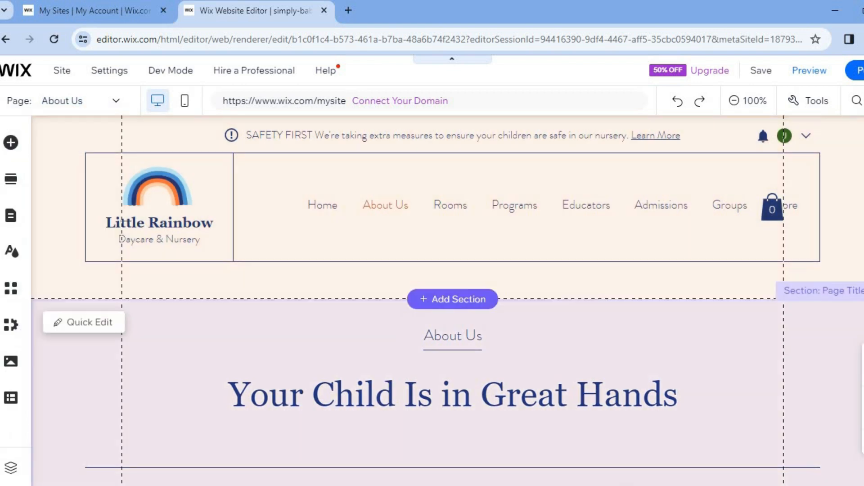
- Look over the title, Philosophy and other text and image sections of the About Us page
{"action": "scroll", "coordinate": [448, 300], "scroll_direction": "down", "scroll_amount": 6}
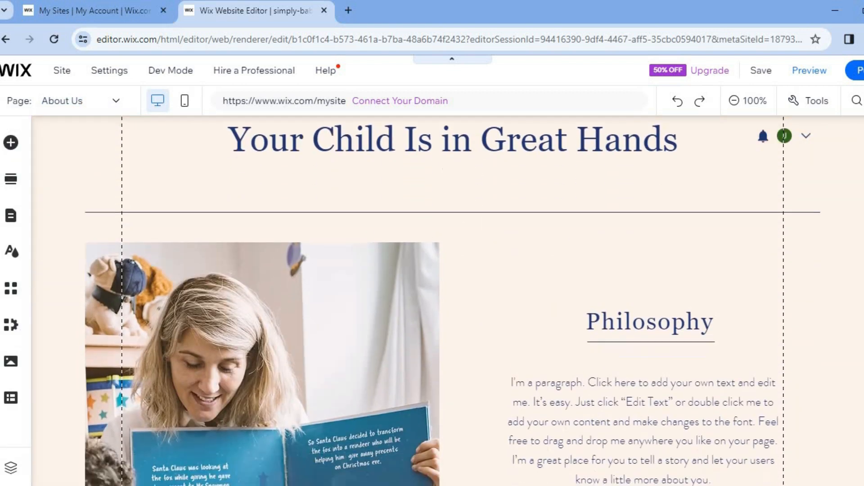
{"action": "scroll", "coordinate": [448, 300], "scroll_direction": "up", "scroll_amount": 3}
{"action": "scroll", "coordinate": [447, 300], "scroll_direction": "down", "scroll_amount": 6}
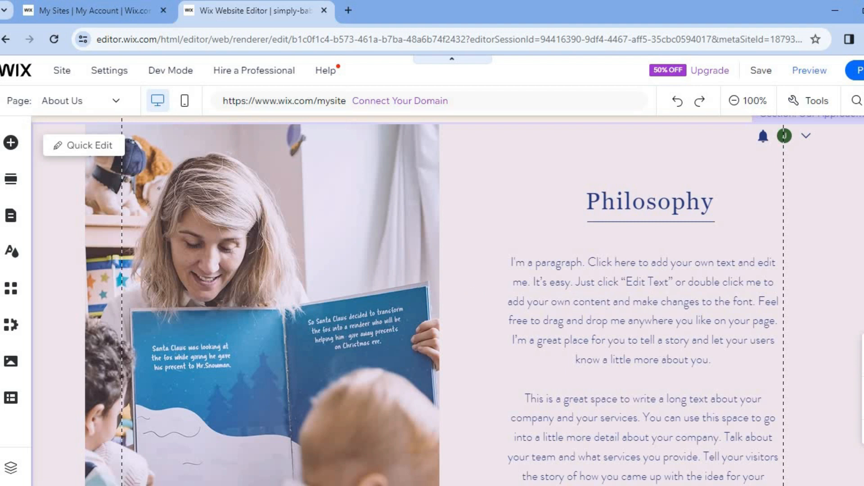
{"action": "scroll", "coordinate": [447, 300], "scroll_direction": "down", "scroll_amount": 15}
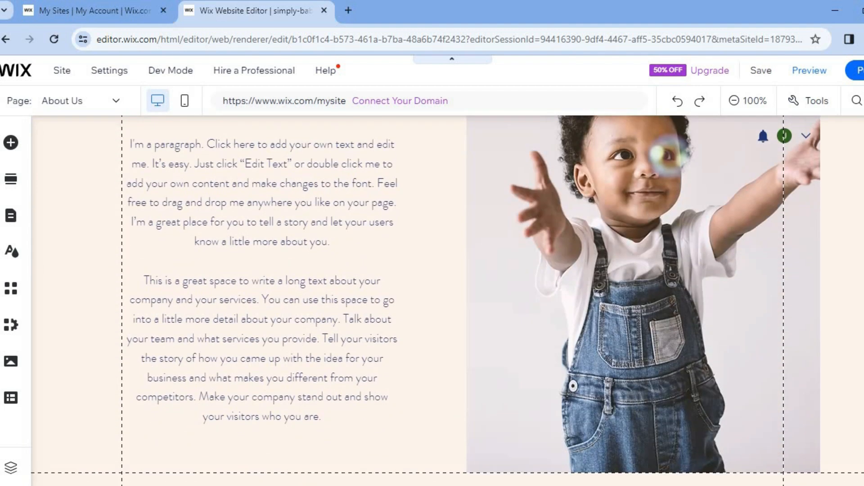
{"action": "scroll", "coordinate": [447, 300], "scroll_direction": "up", "scroll_amount": 15}
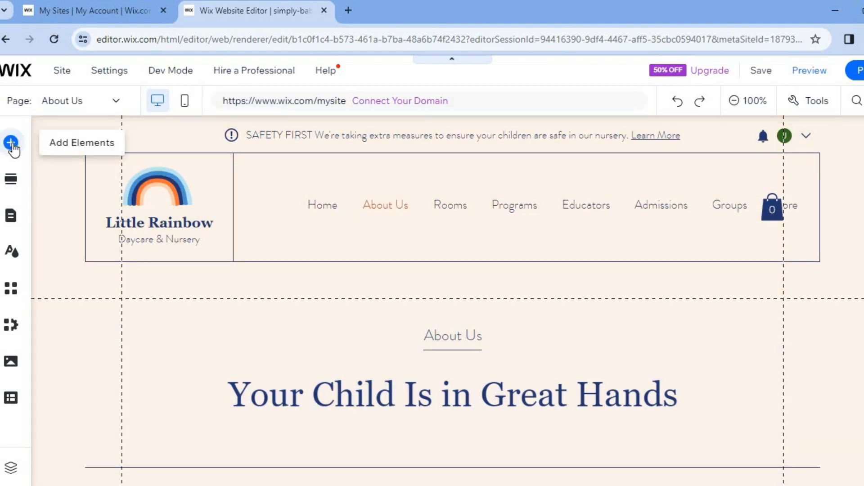
- Open the collection of addable elements and browse its categories, including Image, Menu & Anchor and Contact & Forms
{"action": "left_click", "coordinate": [12, 143]}
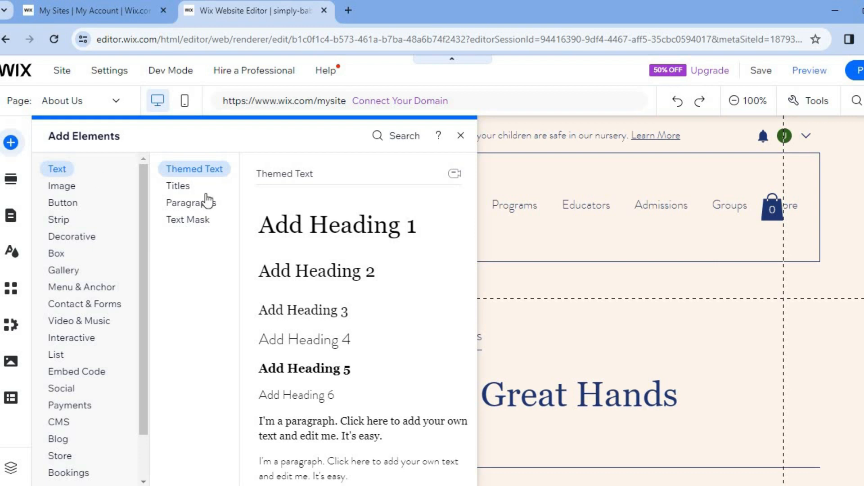
{"action": "left_click", "coordinate": [70, 187]}
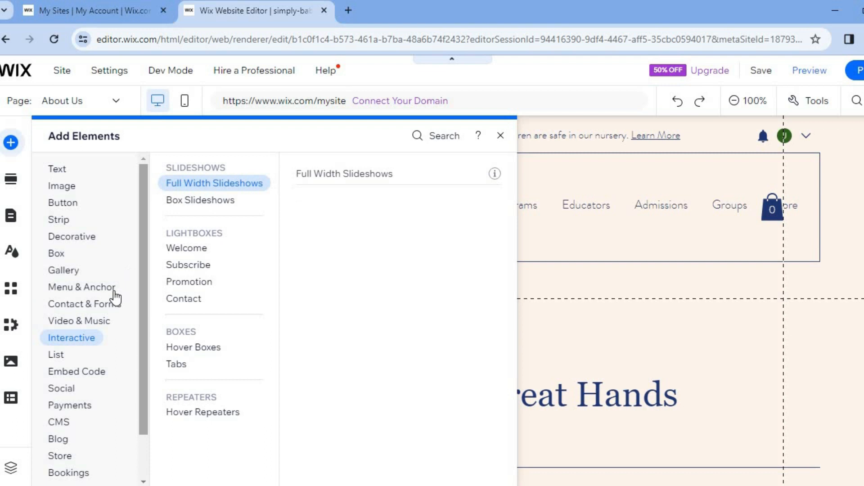
{"action": "left_click", "coordinate": [110, 292]}
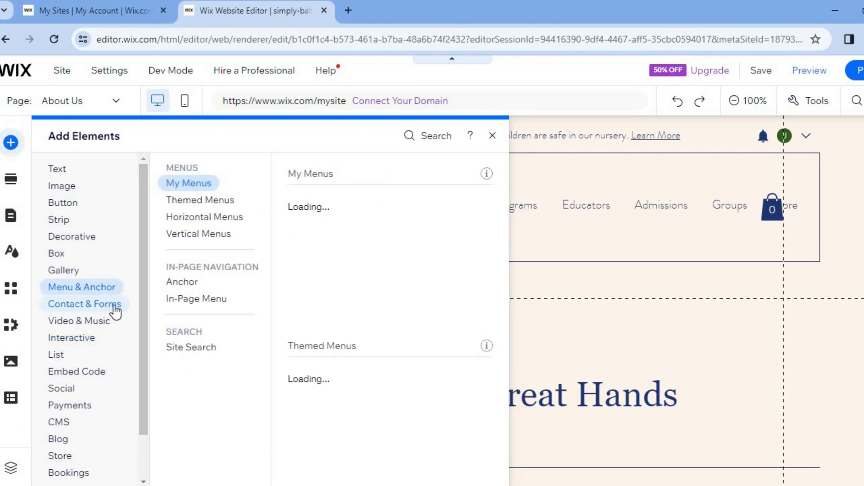
{"action": "left_click", "coordinate": [104, 309]}
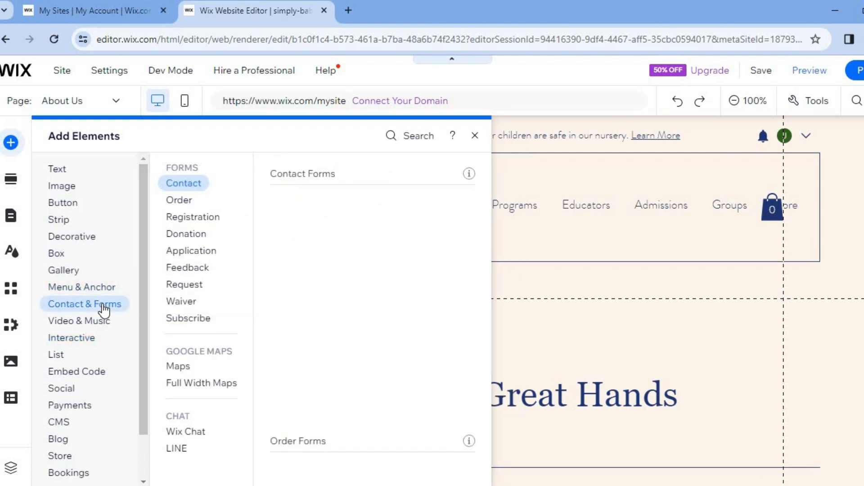
- Examine the Order, Registration, Donation, Application, Feedback, Waiver and Request forms, and the Video & Music elements
{"action": "left_click", "coordinate": [191, 202]}
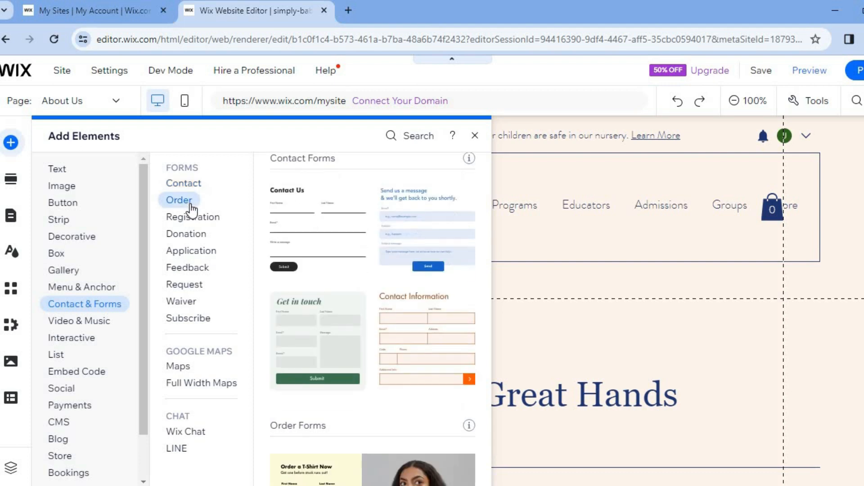
{"action": "left_click", "coordinate": [193, 219]}
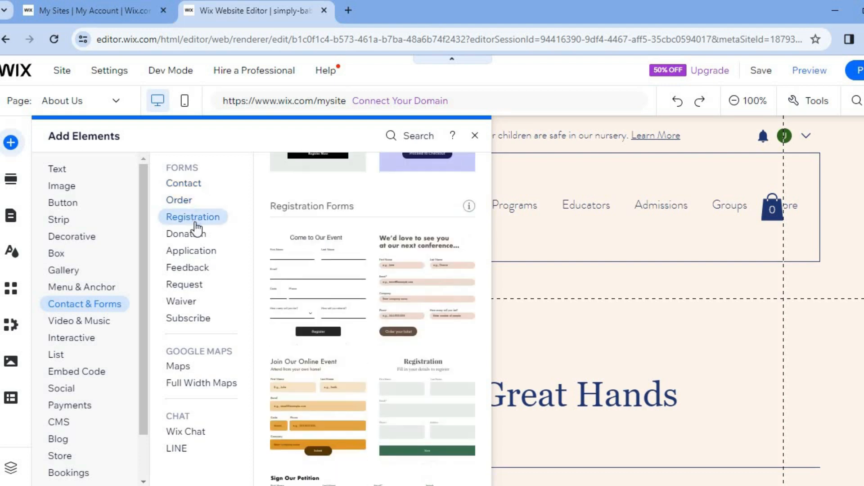
{"action": "left_click", "coordinate": [199, 234]}
{"action": "left_click", "coordinate": [200, 255]}
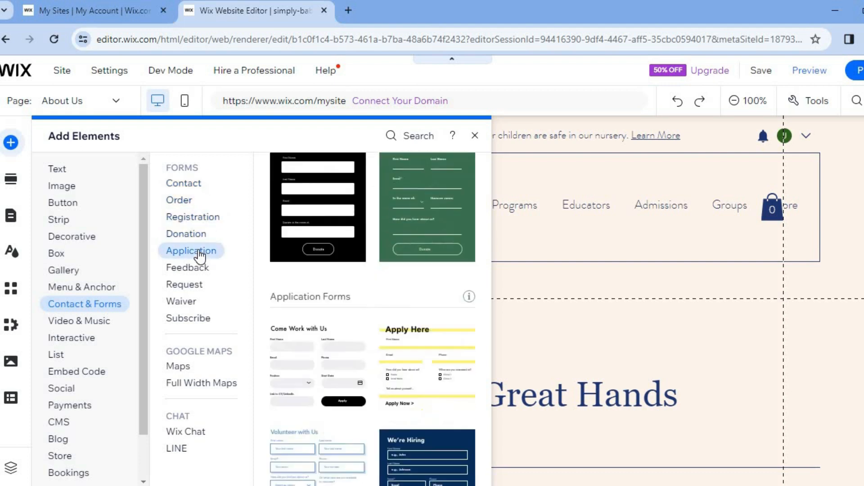
{"action": "left_click", "coordinate": [198, 270]}
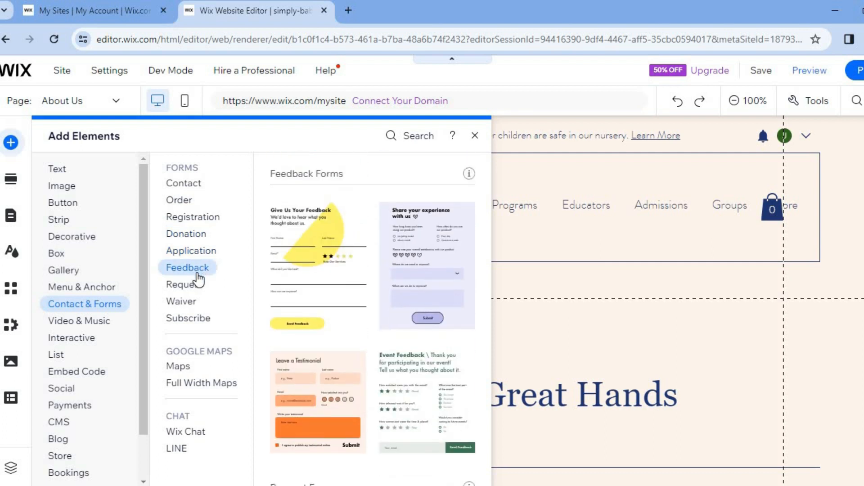
{"action": "left_click", "coordinate": [199, 302]}
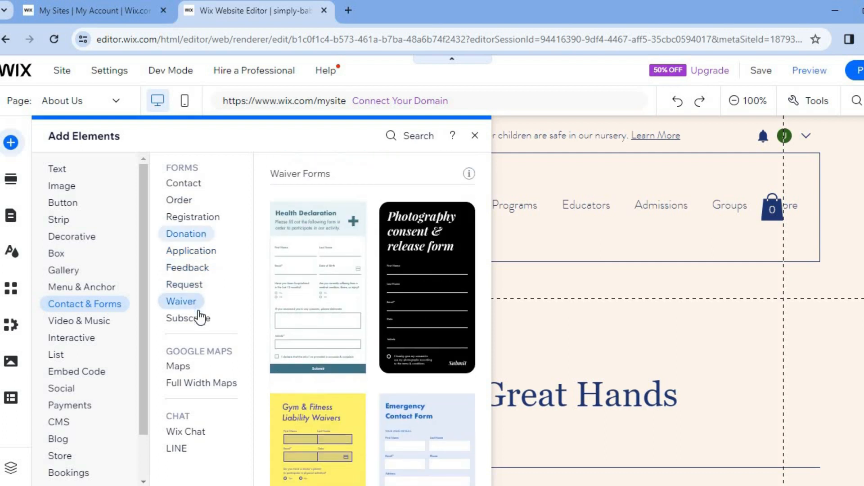
{"action": "left_click", "coordinate": [201, 285]}
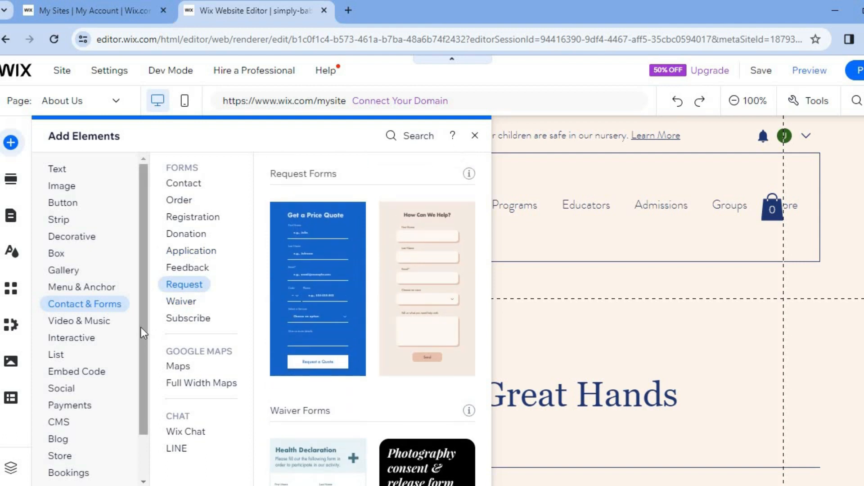
{"action": "scroll", "coordinate": [140, 342], "scroll_direction": "down", "scroll_amount": 2}
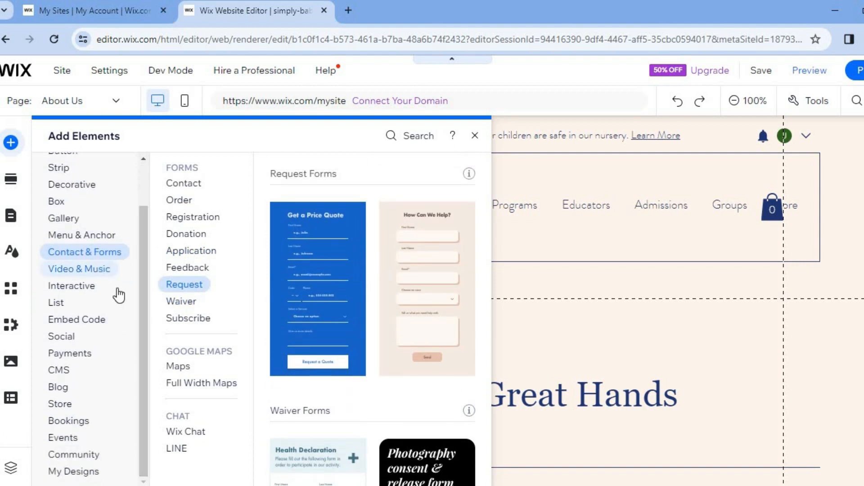
{"action": "left_click", "coordinate": [103, 269]}
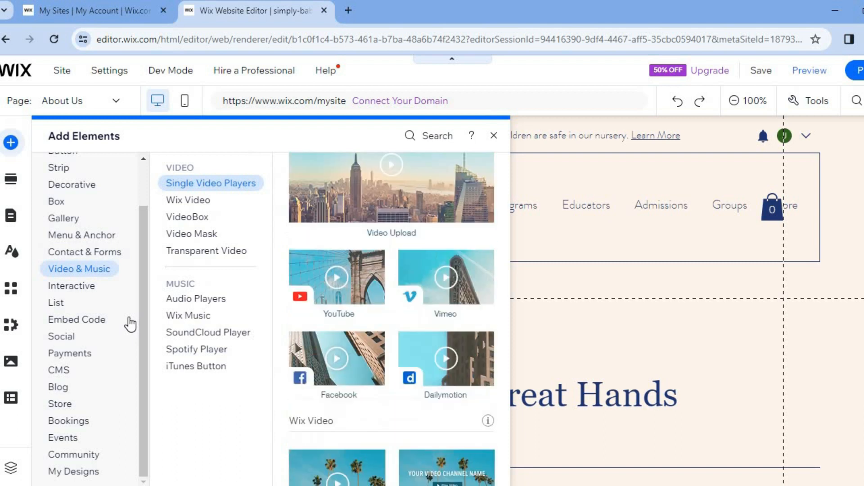
- Close the collection of addable elements and switch from the About Us page to the Educators page
{"action": "left_click", "coordinate": [494, 136]}
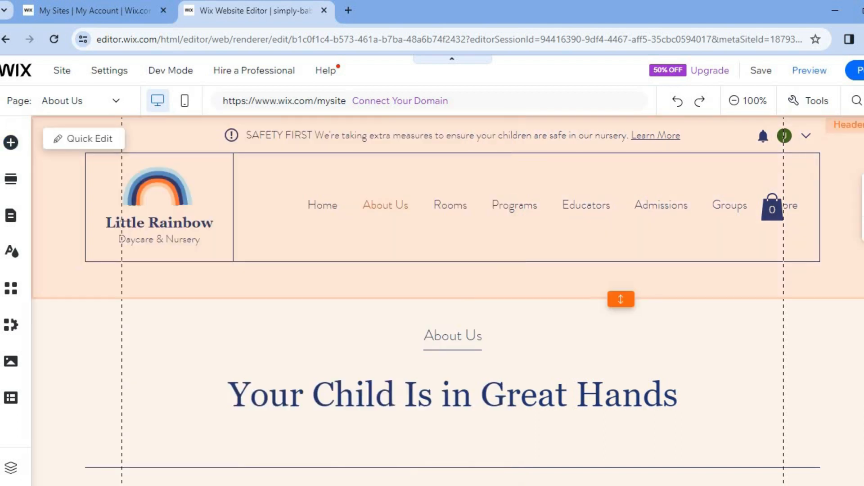
{"action": "scroll", "coordinate": [356, 216], "scroll_direction": "down", "scroll_amount": 1}
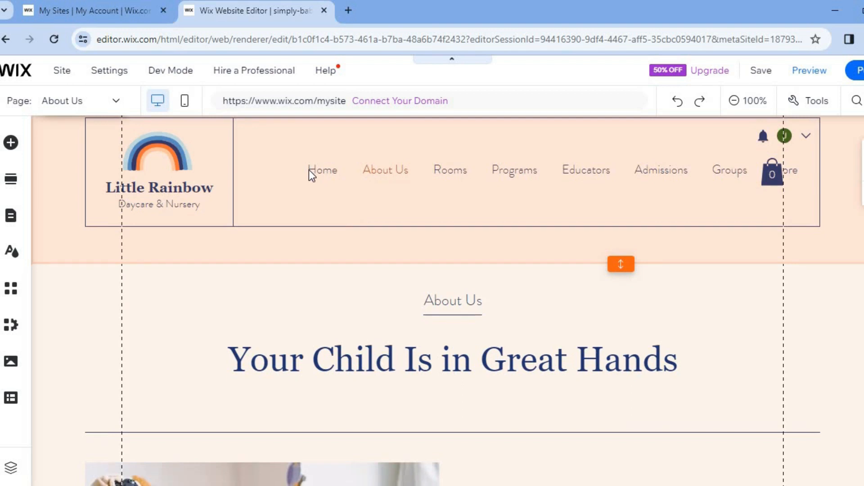
{"action": "left_click", "coordinate": [104, 99]}
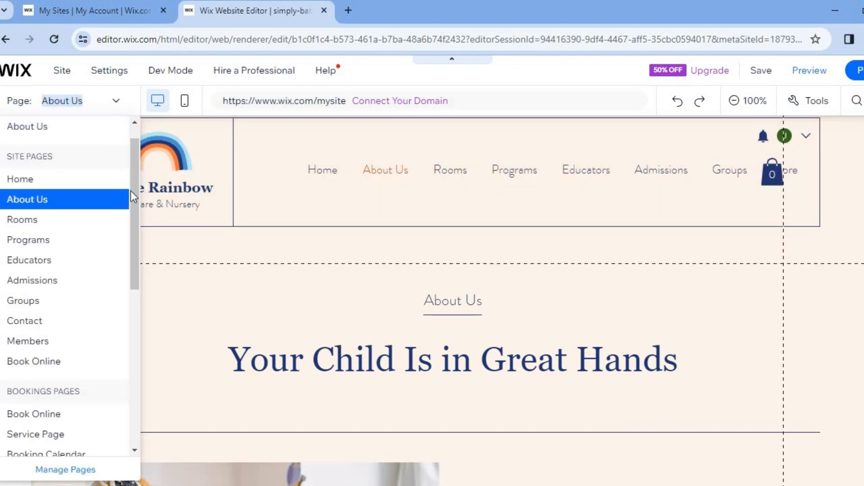
{"action": "left_click_drag", "start_coordinate": [133, 190], "coordinate": [133, 207]}
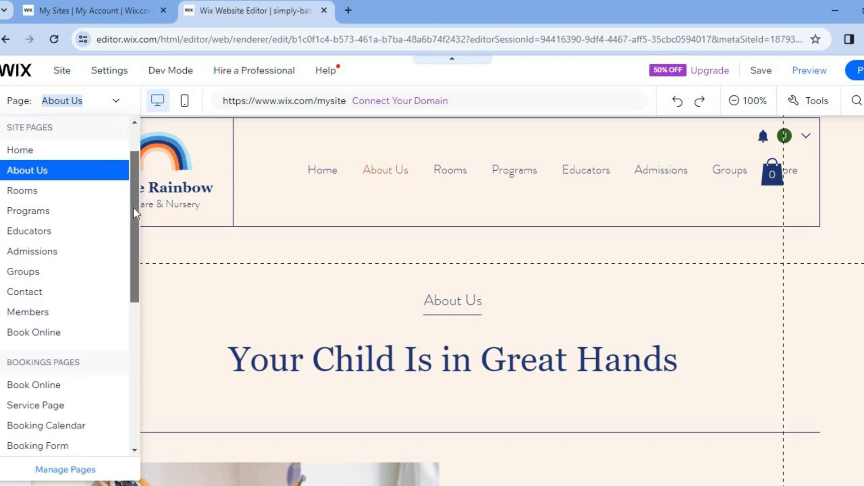
{"action": "left_click", "coordinate": [29, 222]}
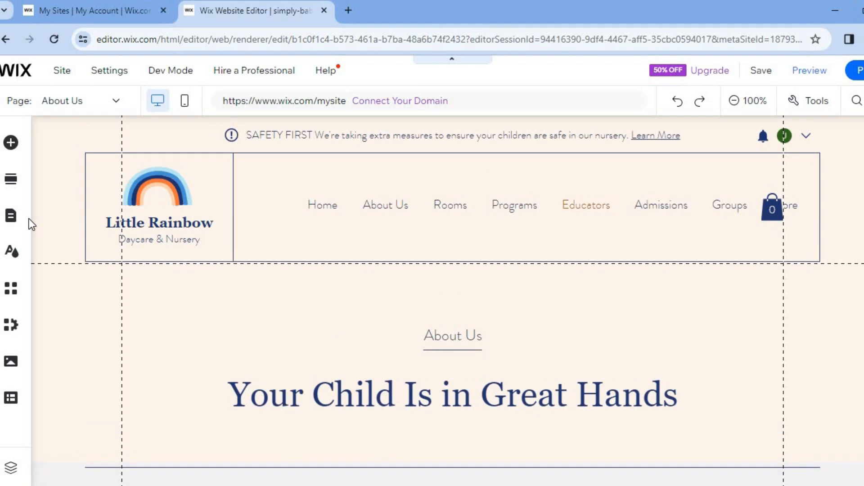
{"action": "left_click", "coordinate": [685, 221]}
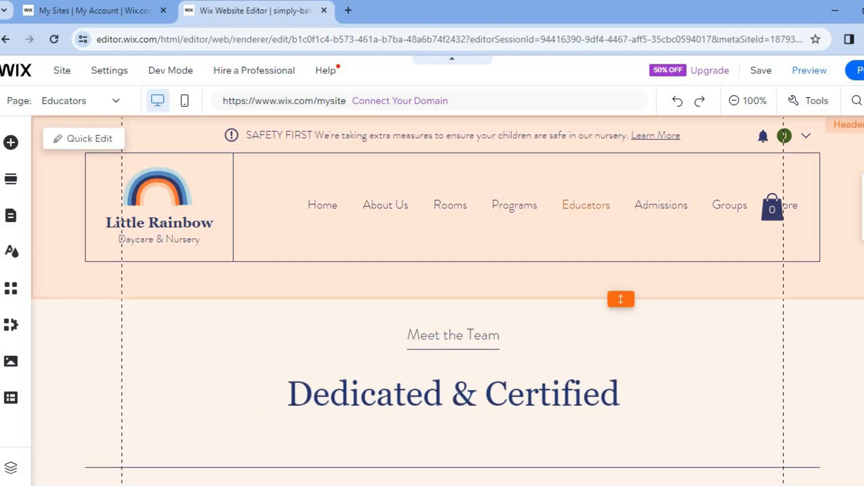
- Look over the Meet the Team heading and the staff profiles on the Educators page
{"action": "scroll", "coordinate": [448, 299], "scroll_direction": "down", "scroll_amount": 7}
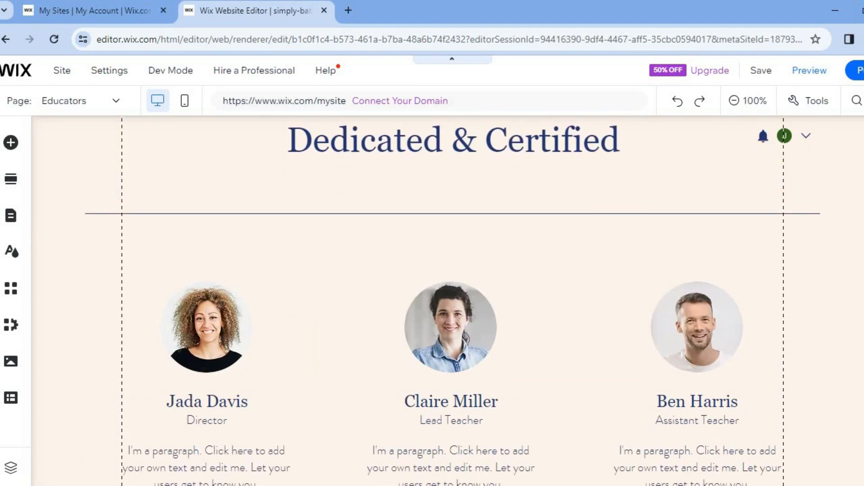
{"action": "scroll", "coordinate": [699, 197], "scroll_direction": "down", "scroll_amount": 2}
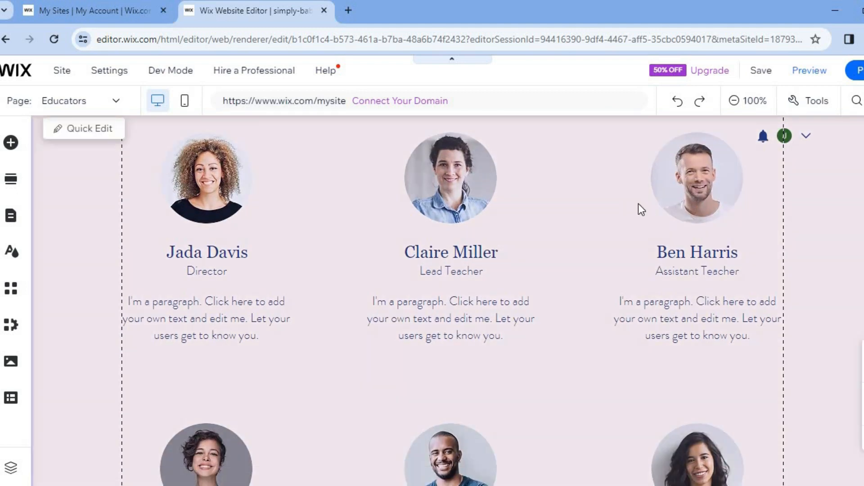
{"action": "scroll", "coordinate": [448, 300], "scroll_direction": "up", "scroll_amount": 9}
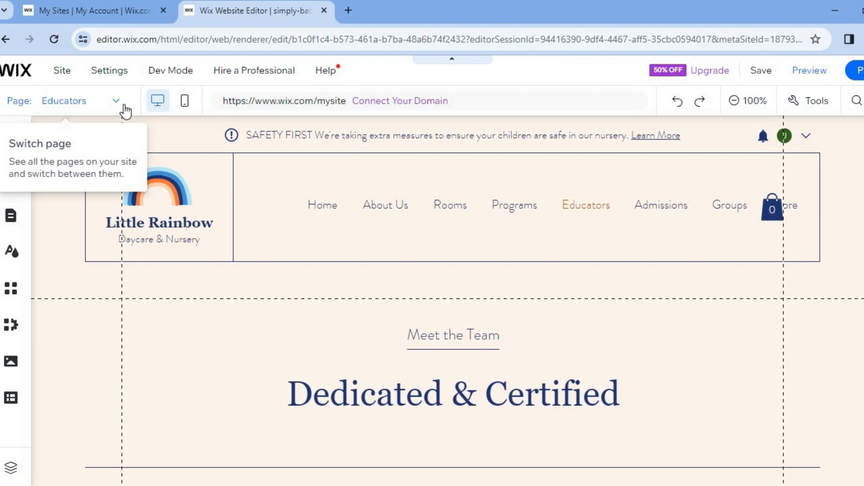
- Open the site's page management and delete the Groups page together with the Wix Groups app
{"action": "left_click", "coordinate": [119, 102]}
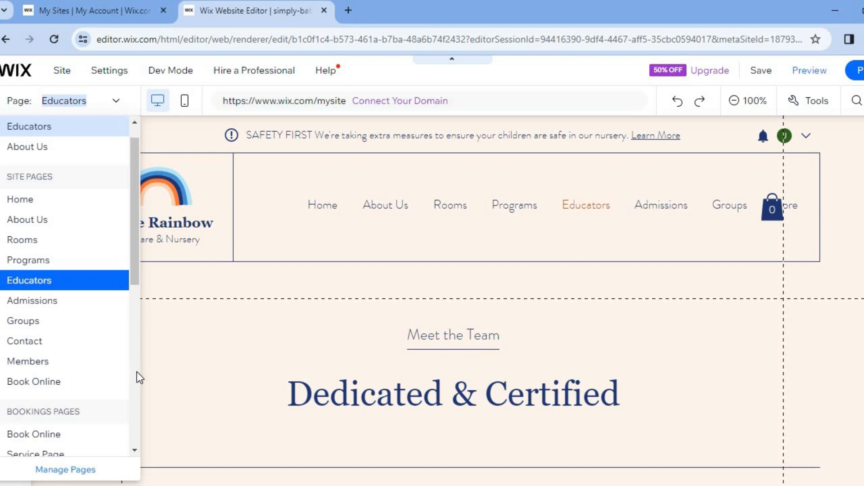
{"action": "left_click", "coordinate": [72, 470]}
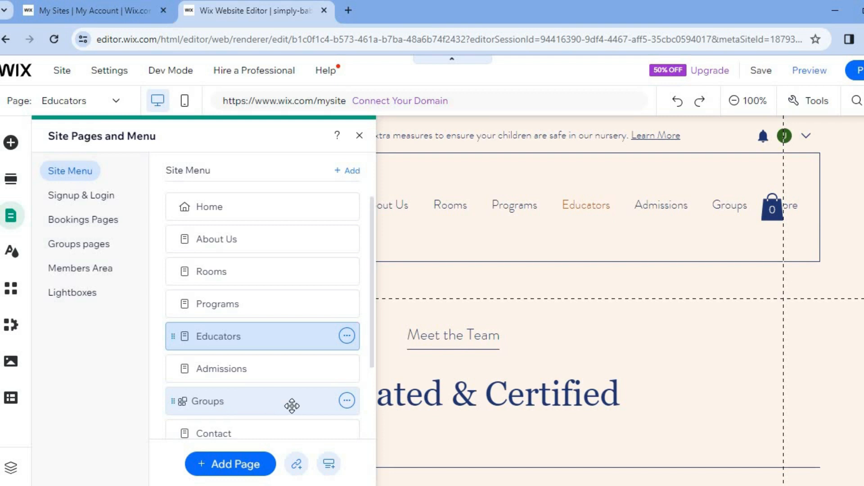
{"action": "left_click", "coordinate": [348, 402]}
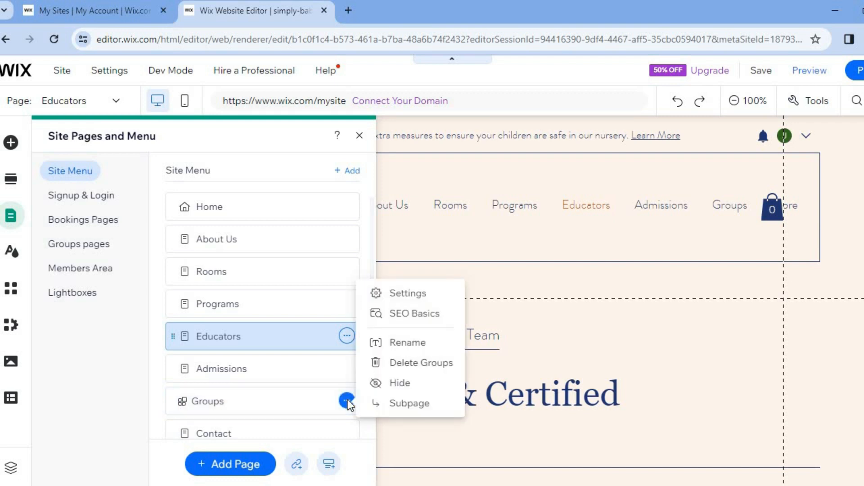
{"action": "left_click", "coordinate": [410, 366]}
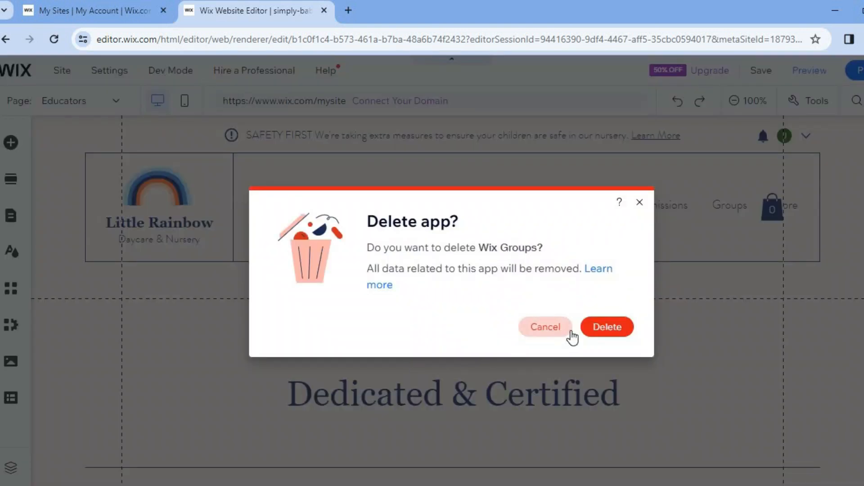
{"action": "left_click", "coordinate": [608, 328]}
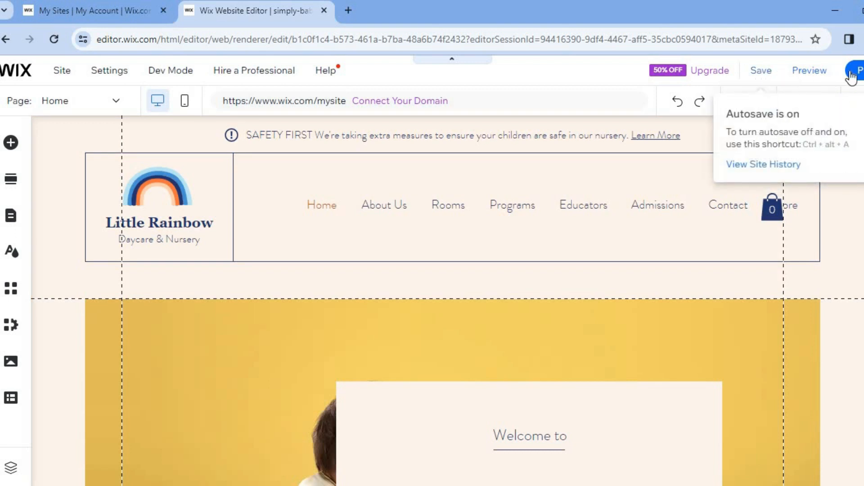
- Preview the site and examine the Home page's welcome banner, age group, Our Approach and What Parents Think sections
{"action": "left_click", "coordinate": [807, 72]}
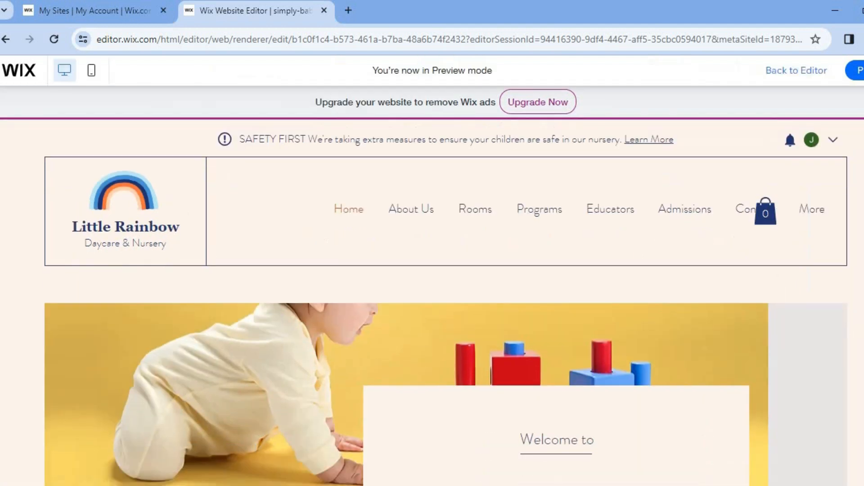
{"action": "scroll", "coordinate": [445, 301], "scroll_direction": "down", "scroll_amount": 10}
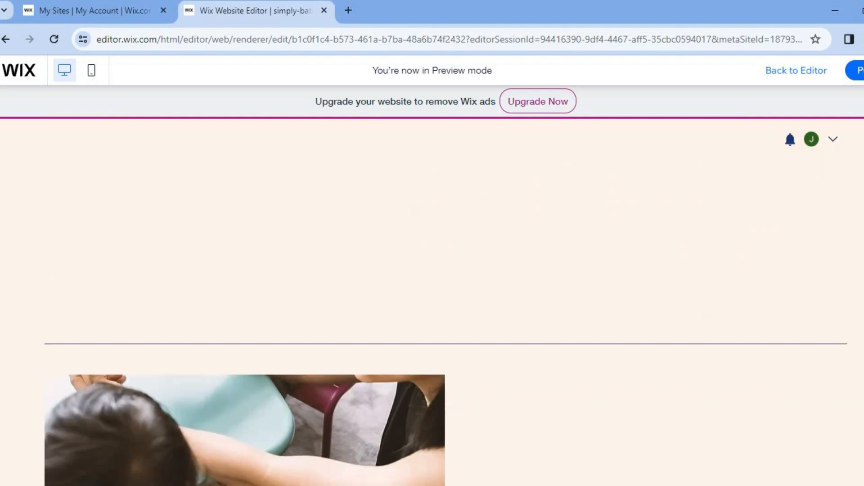
{"action": "scroll", "coordinate": [446, 301], "scroll_direction": "up", "scroll_amount": 10}
{"action": "scroll", "coordinate": [446, 302], "scroll_direction": "down", "scroll_amount": 8}
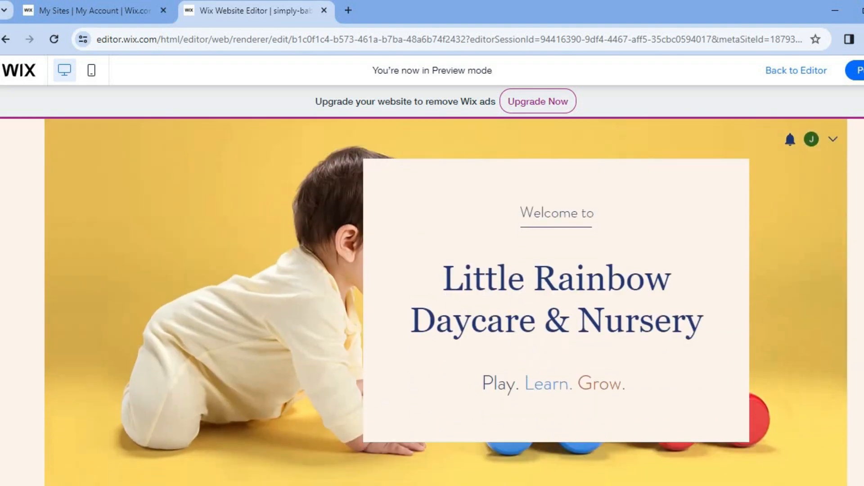
{"action": "scroll", "coordinate": [445, 302], "scroll_direction": "down", "scroll_amount": 8}
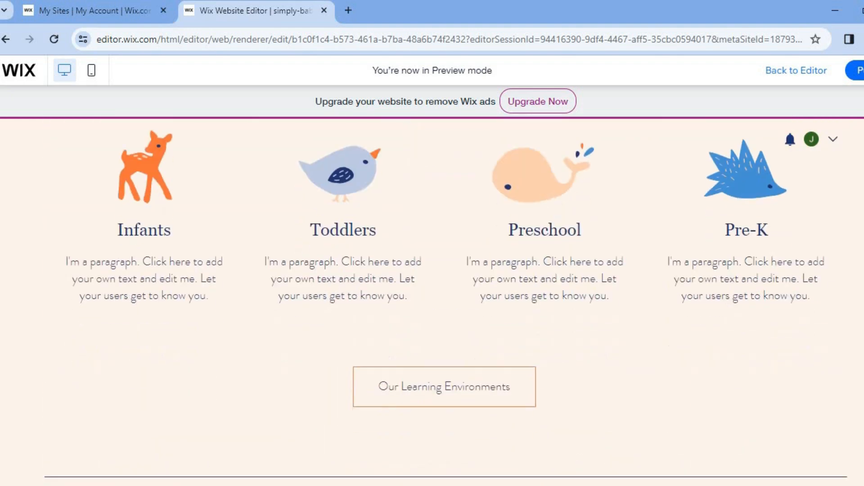
{"action": "scroll", "coordinate": [446, 302], "scroll_direction": "down", "scroll_amount": 1}
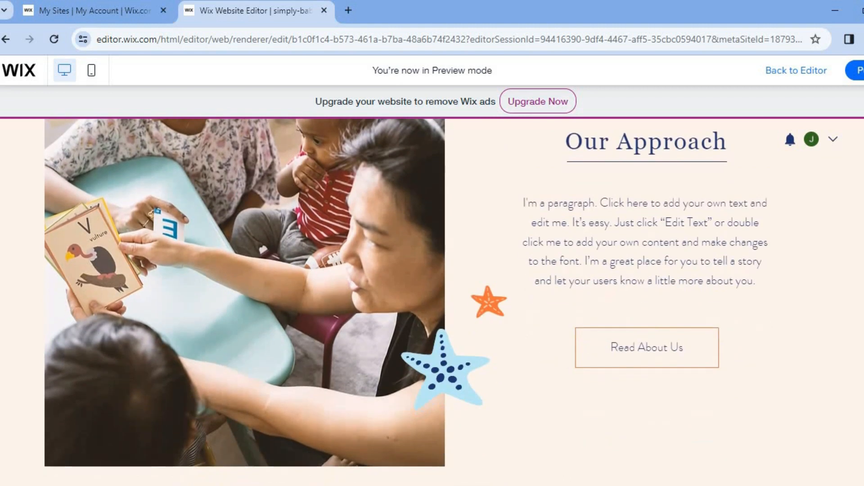
{"action": "scroll", "coordinate": [446, 302], "scroll_direction": "down", "scroll_amount": 4}
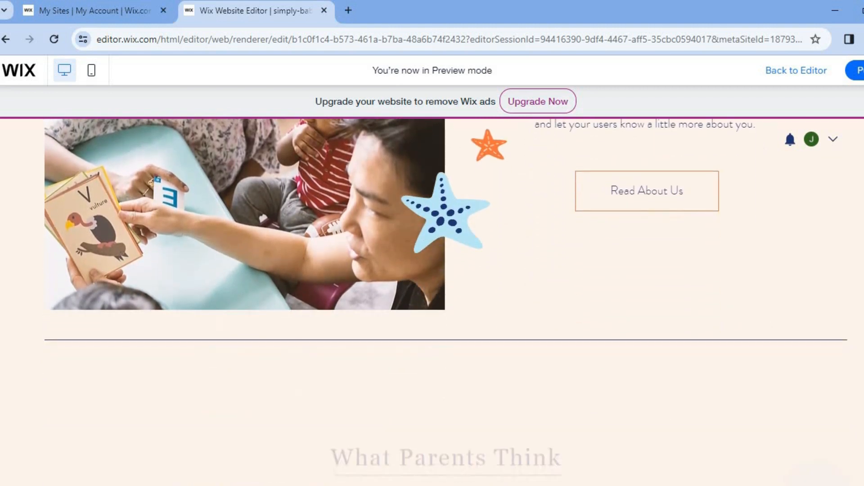
{"action": "scroll", "coordinate": [446, 302], "scroll_direction": "up", "scroll_amount": 3}
{"action": "scroll", "coordinate": [446, 302], "scroll_direction": "up", "scroll_amount": 1}
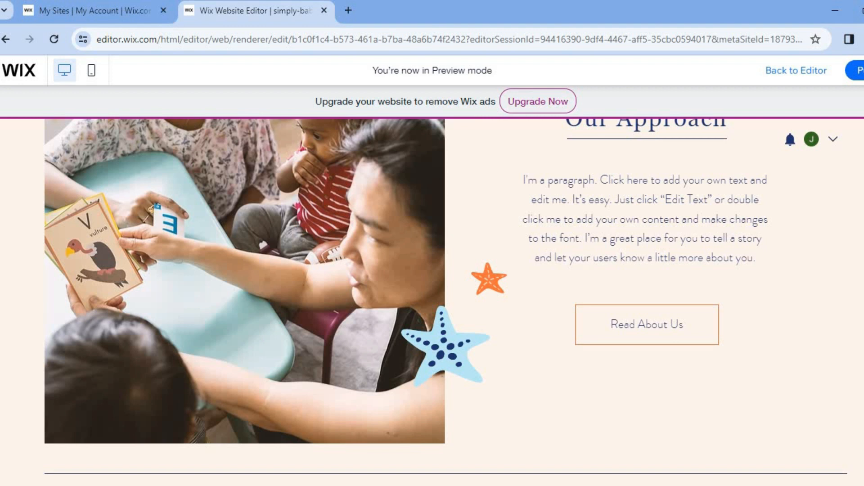